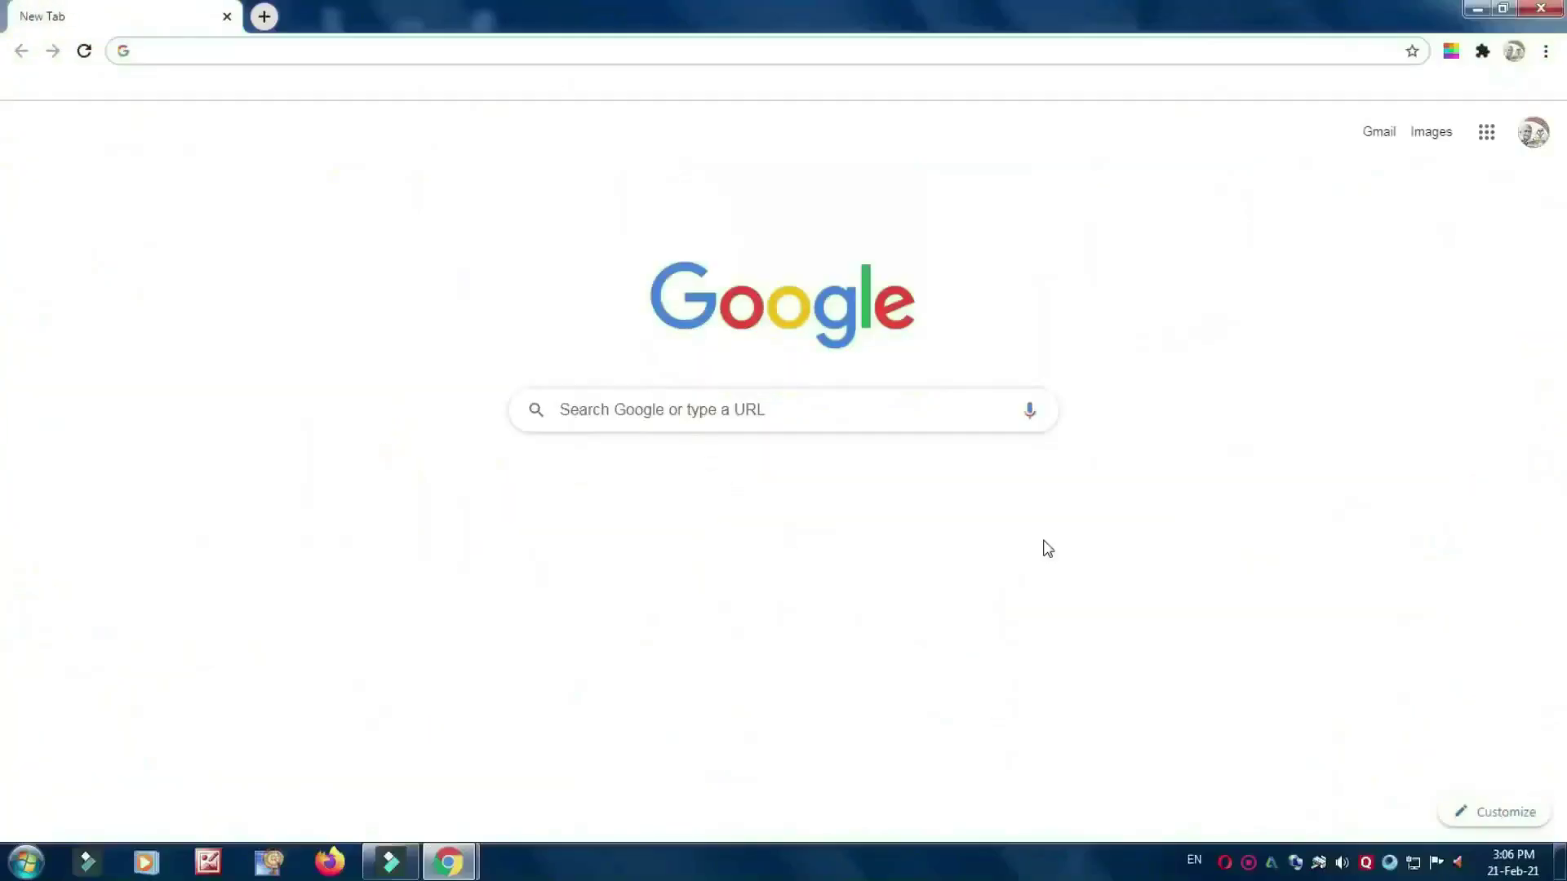
Search Google for "nrega", open the Mahatma Gandhi NREGA home page and dismiss its COVID-19 notice.
{"action": "left_click", "coordinate": [582, 416]}
{"action": "type", "text": "nrega"}
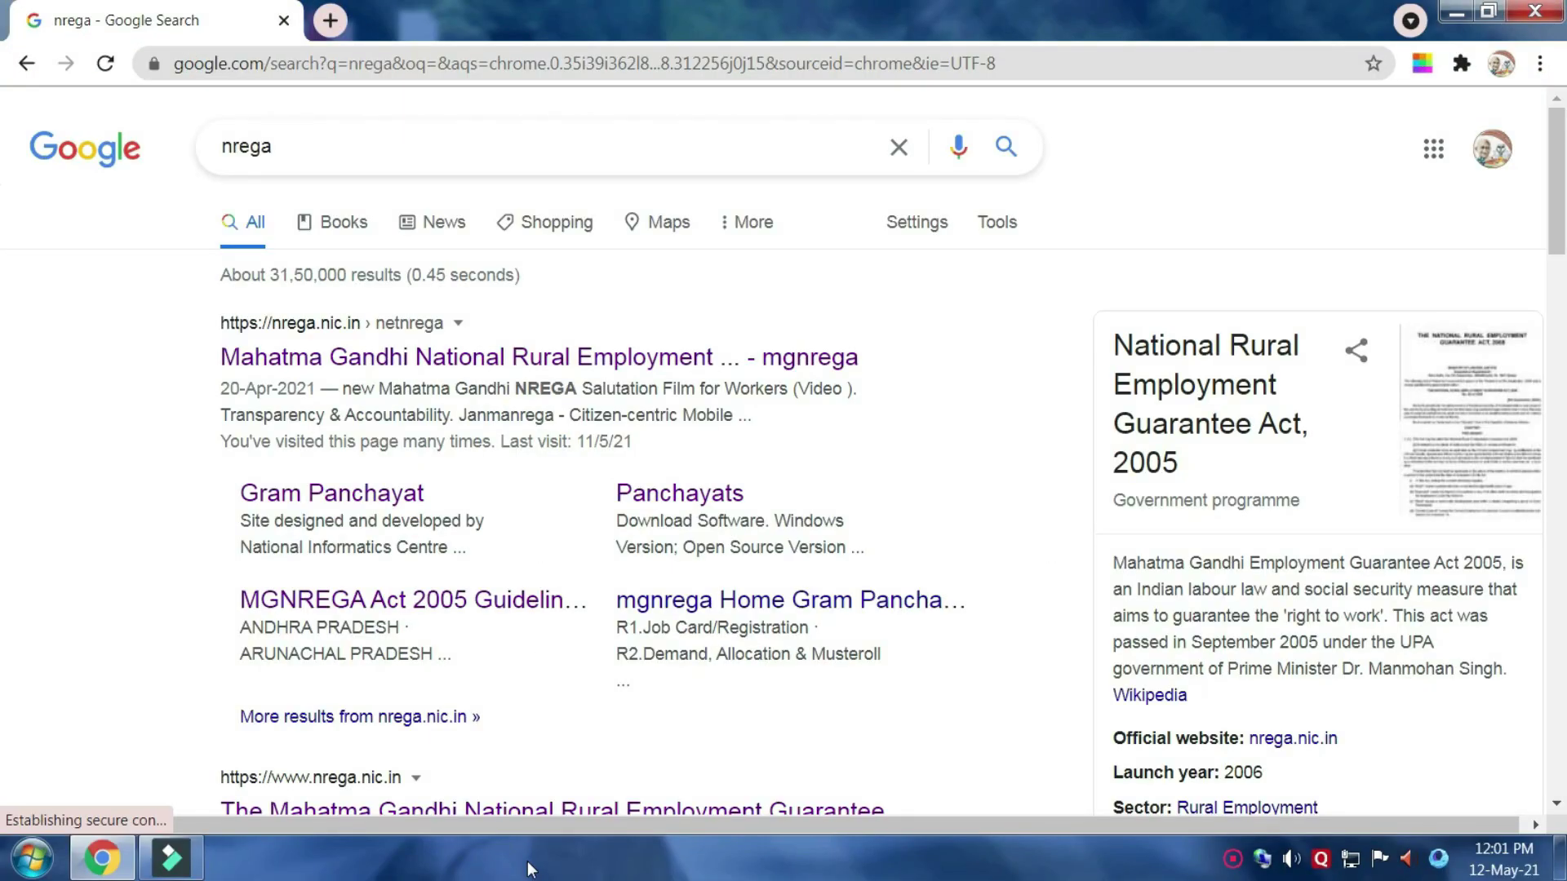
{"action": "left_click", "coordinate": [545, 355]}
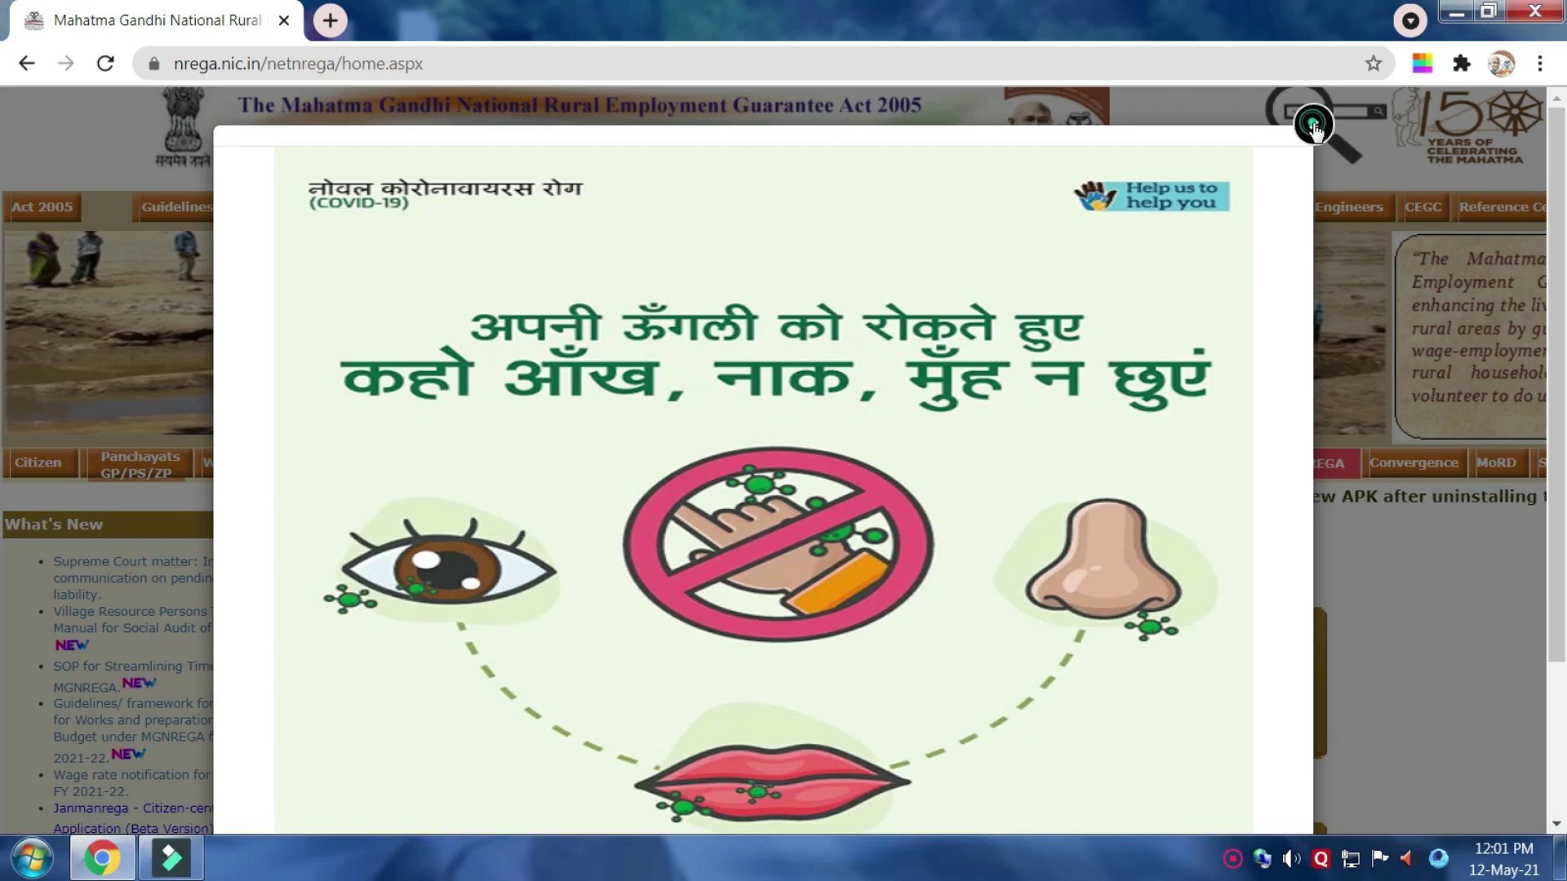
{"action": "left_click", "coordinate": [1319, 492]}
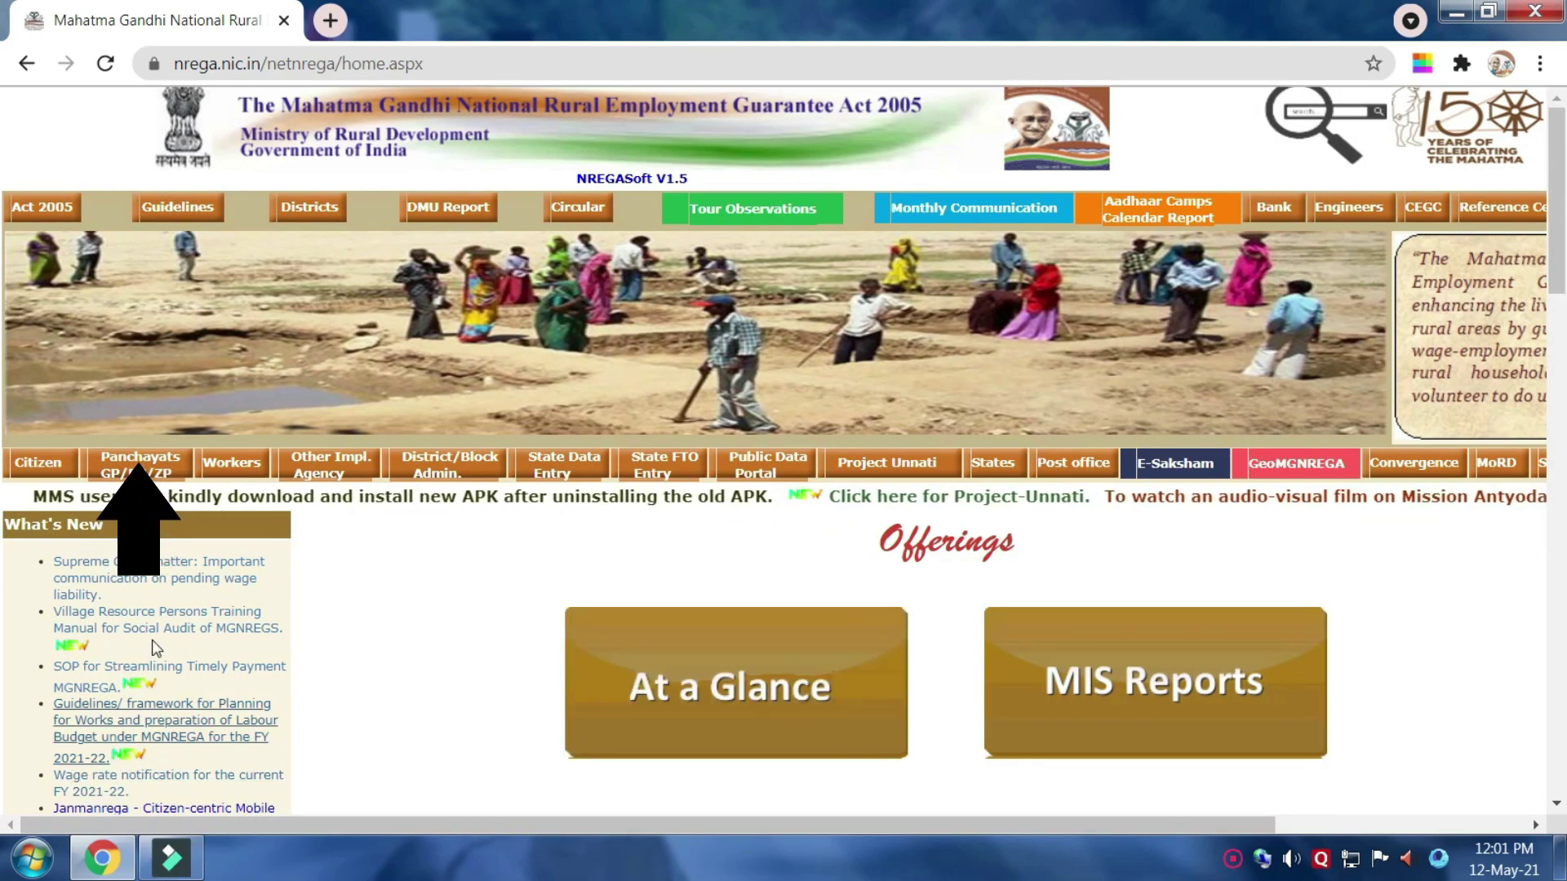
Open the Gram Panchayat data entry login page for Madhya Pradesh.
{"action": "left_click", "coordinate": [139, 472]}
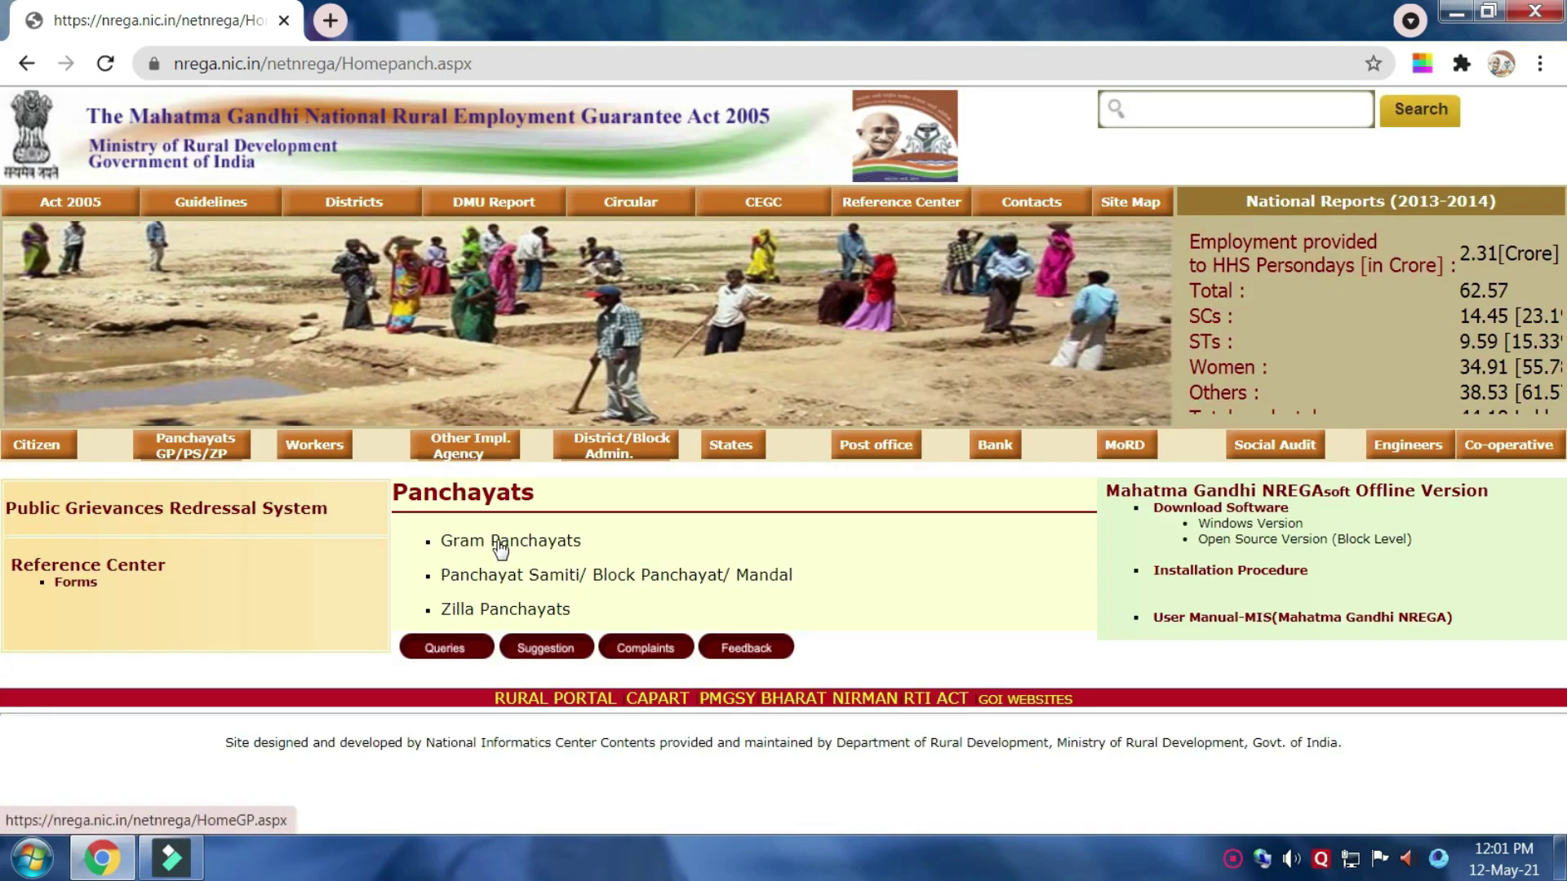
{"action": "left_click", "coordinate": [499, 545]}
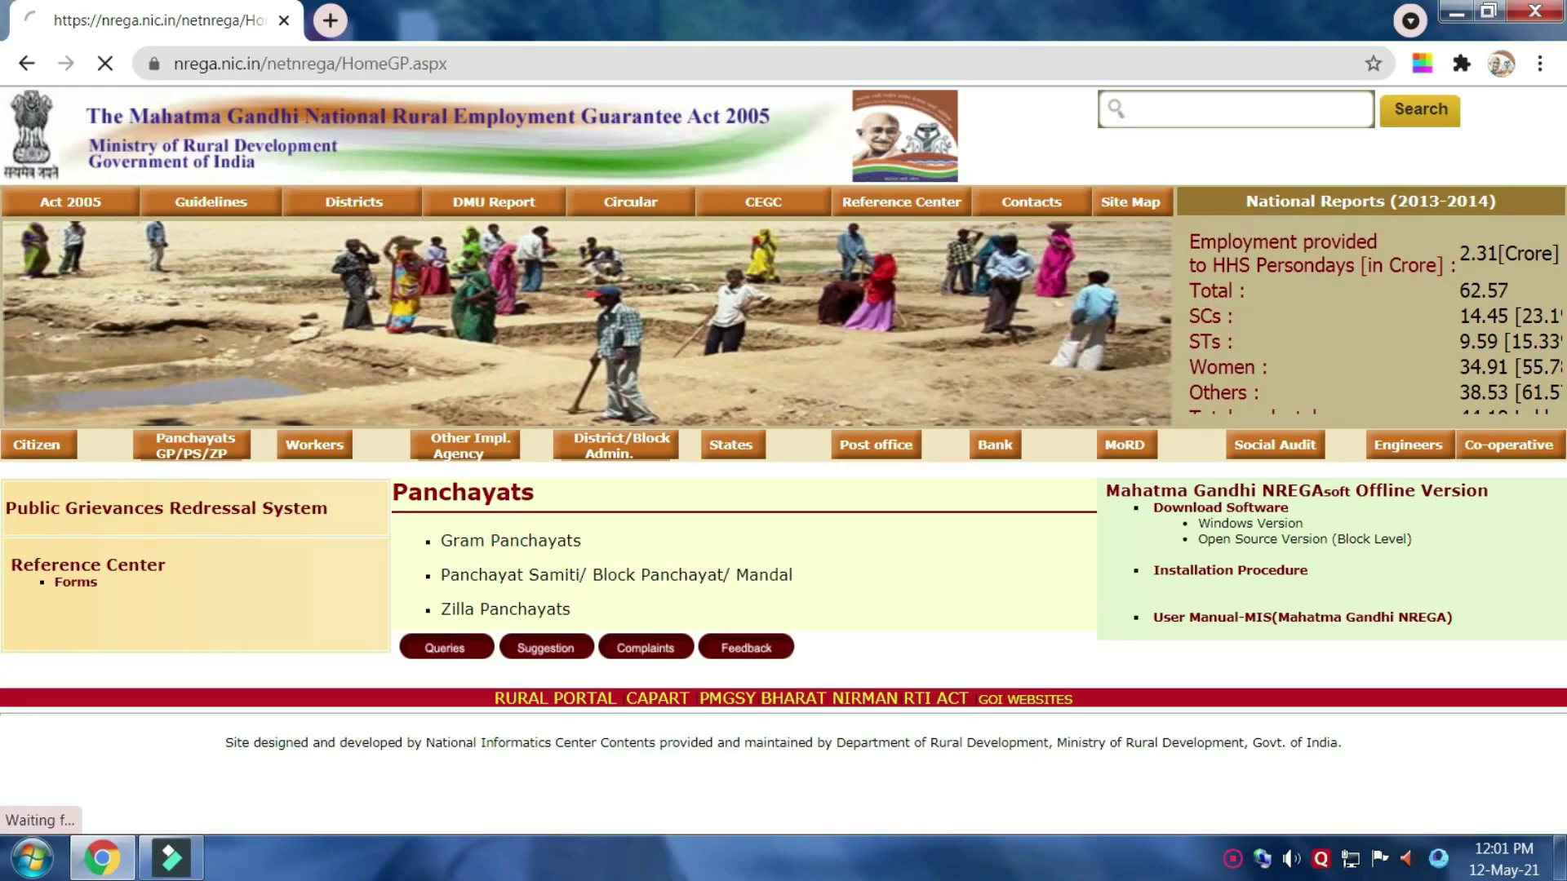
{"action": "left_click", "coordinate": [193, 581]}
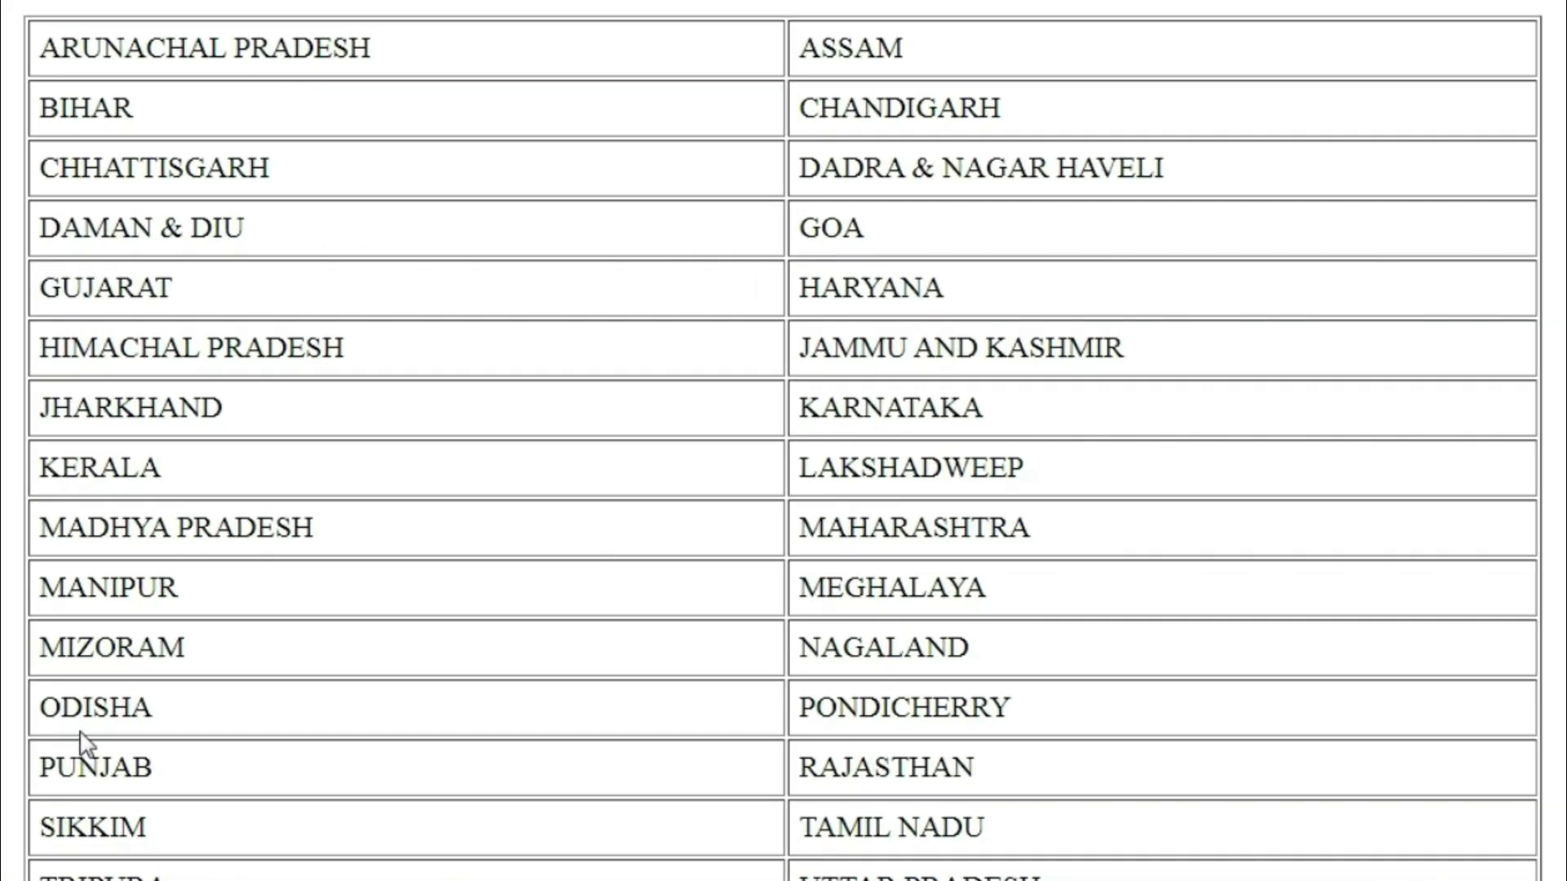
{"action": "left_click", "coordinate": [311, 608]}
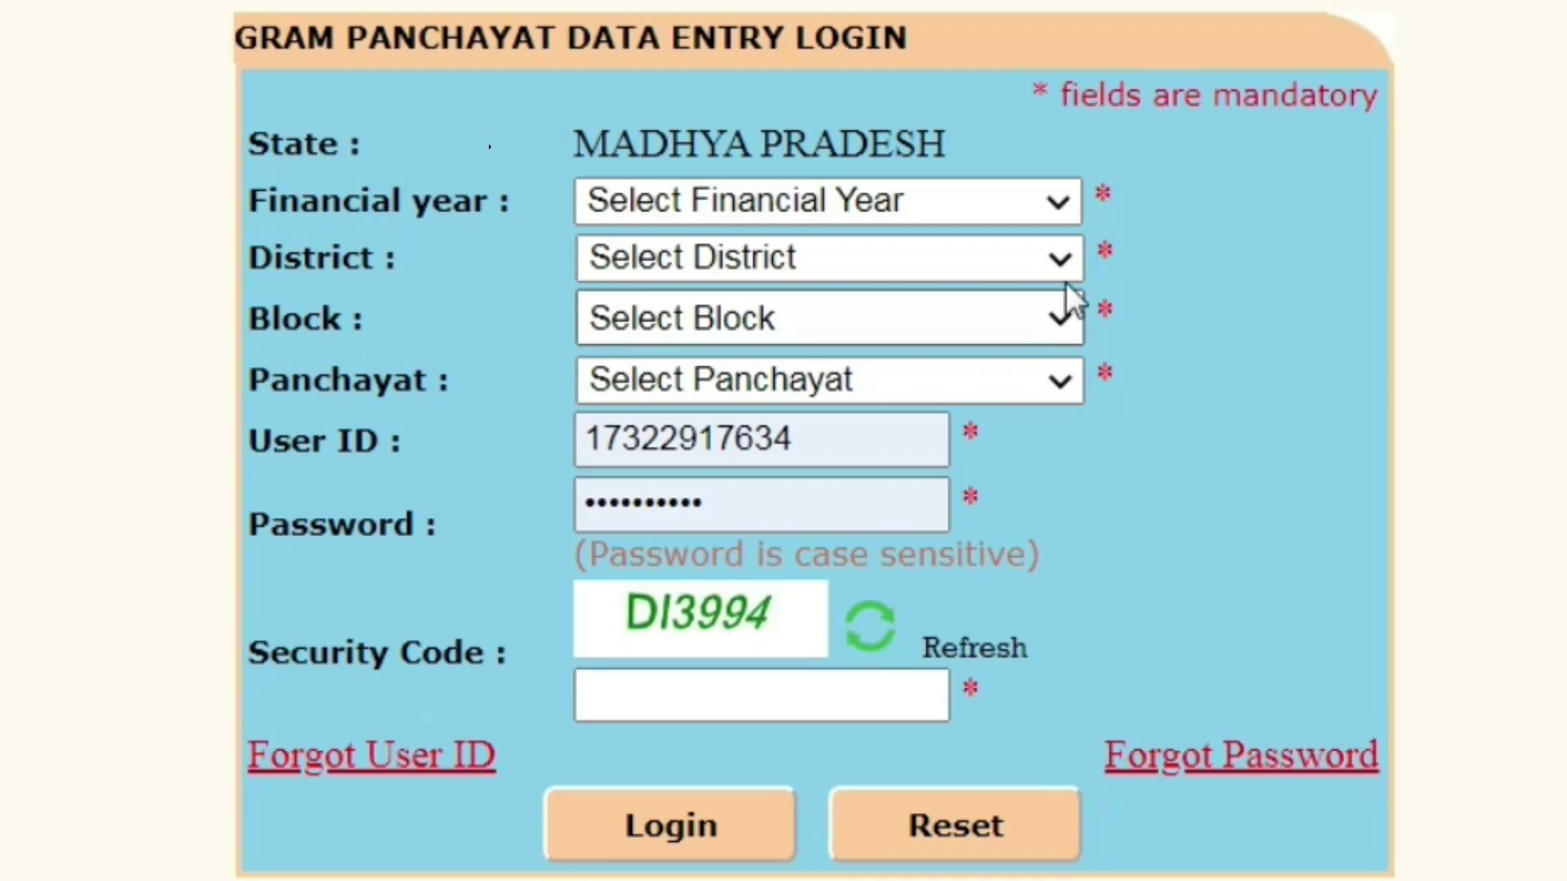
Choose financial year 2021-2022, district DHAR, block KUKSHI and panchayat Umari in the login form.
{"action": "left_click", "coordinate": [1058, 199]}
{"action": "left_click", "coordinate": [721, 287]}
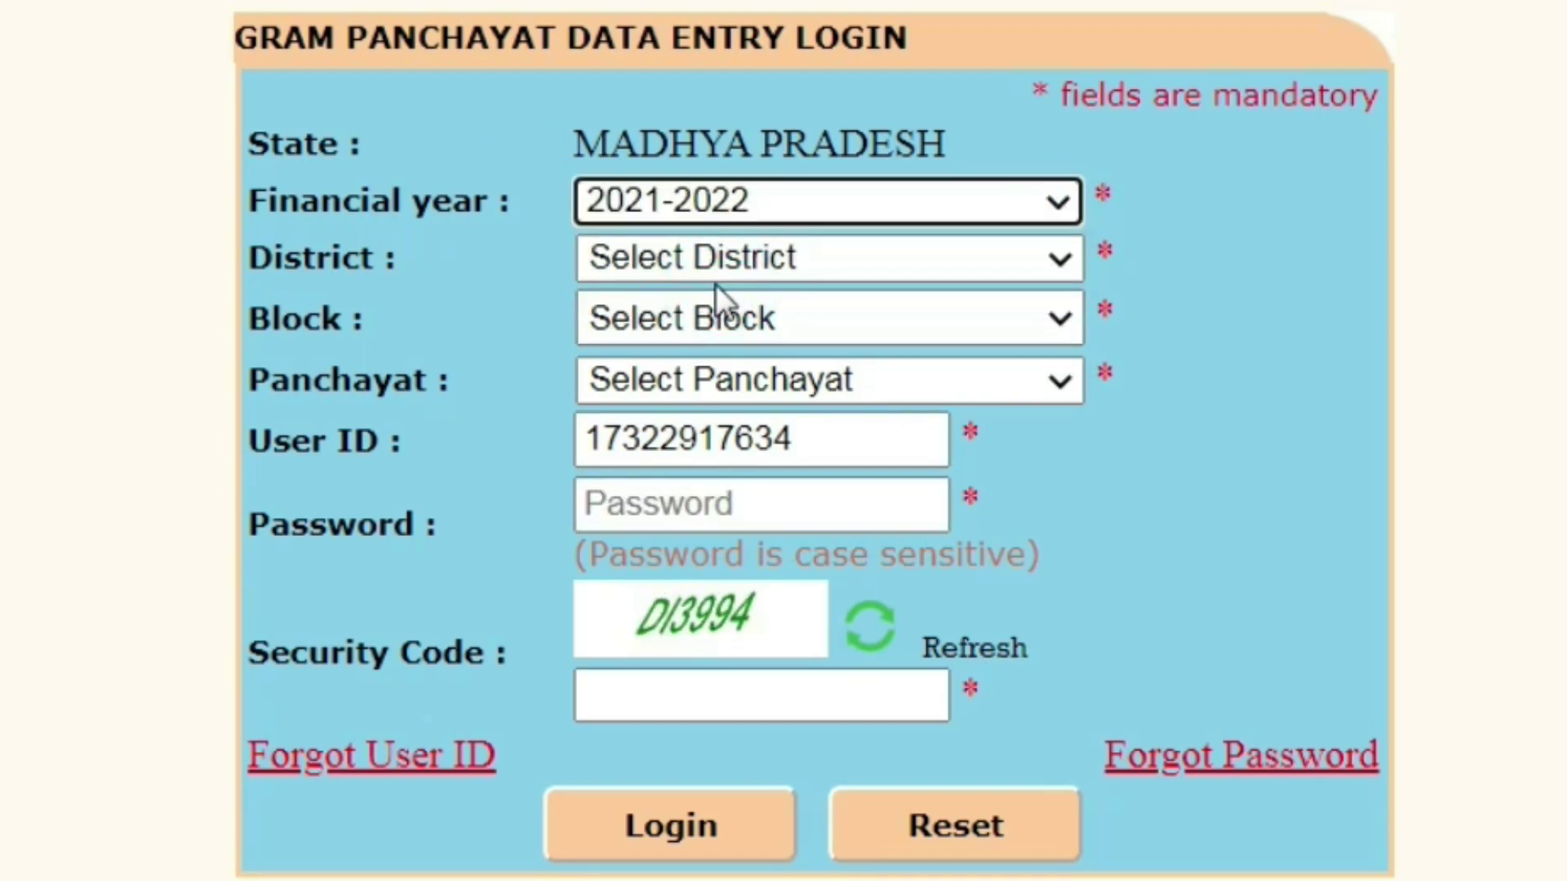
{"action": "left_click", "coordinate": [1058, 258]}
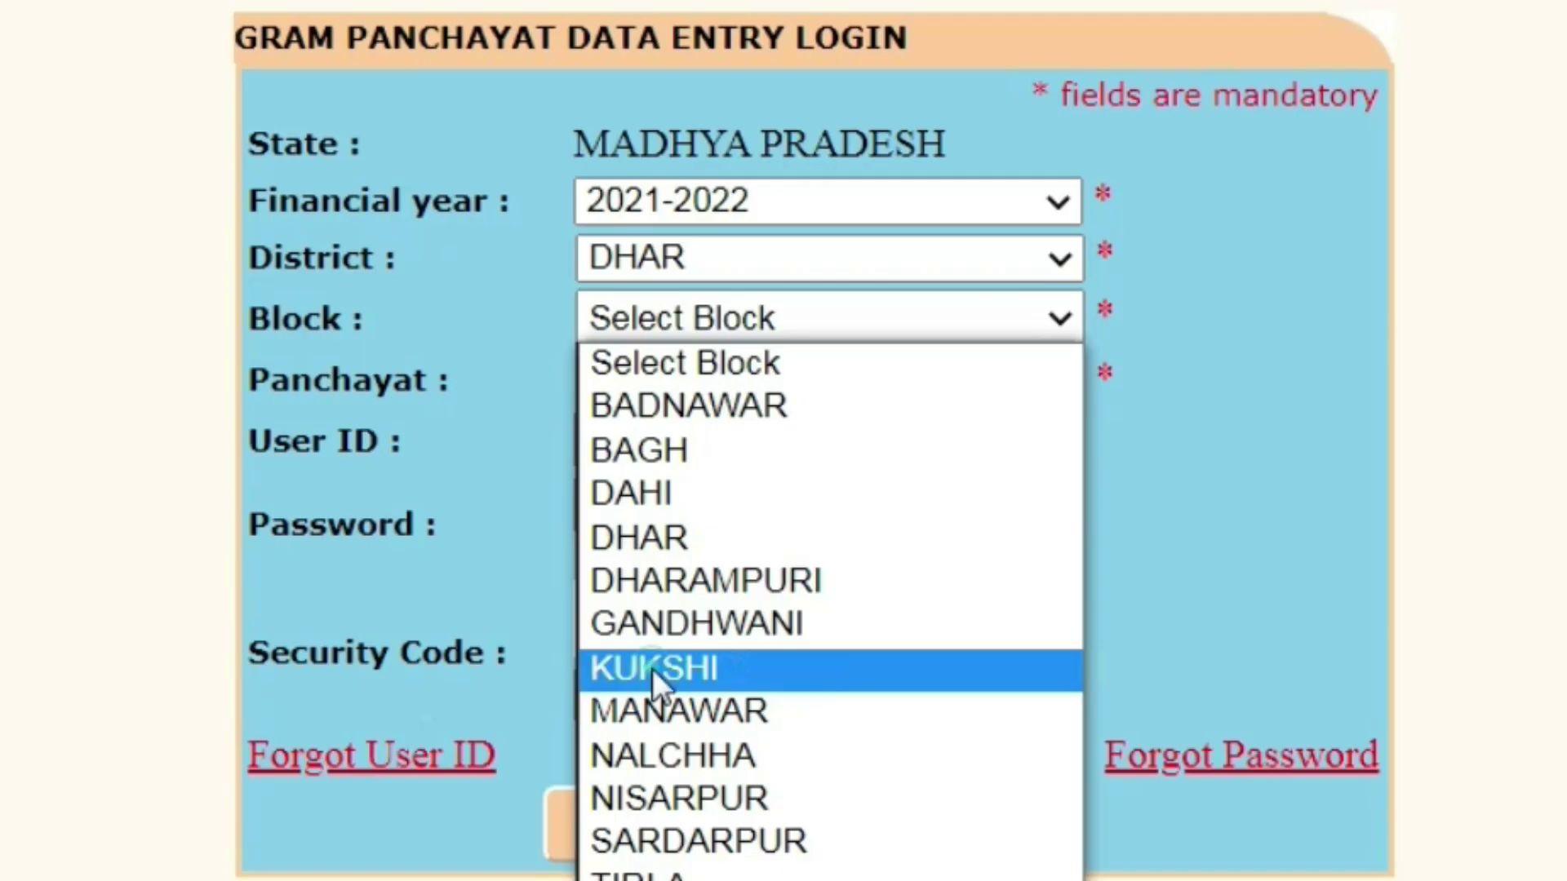
{"action": "left_click", "coordinate": [655, 668]}
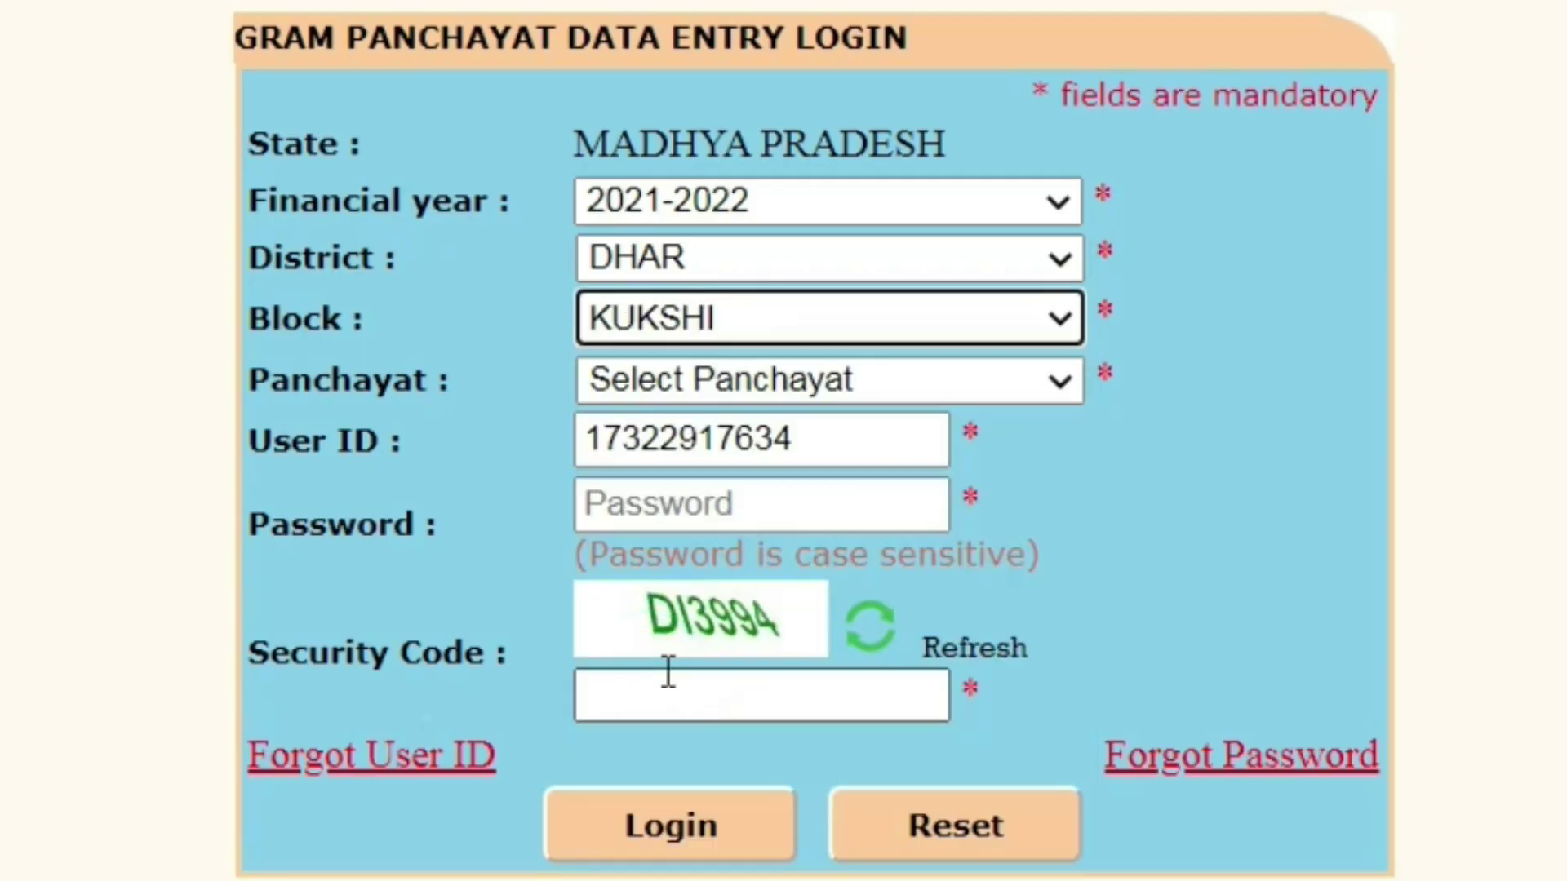
{"action": "left_click", "coordinate": [1059, 379]}
{"action": "scroll", "coordinate": [625, 532], "scroll_direction": "down", "scroll_amount": 8}
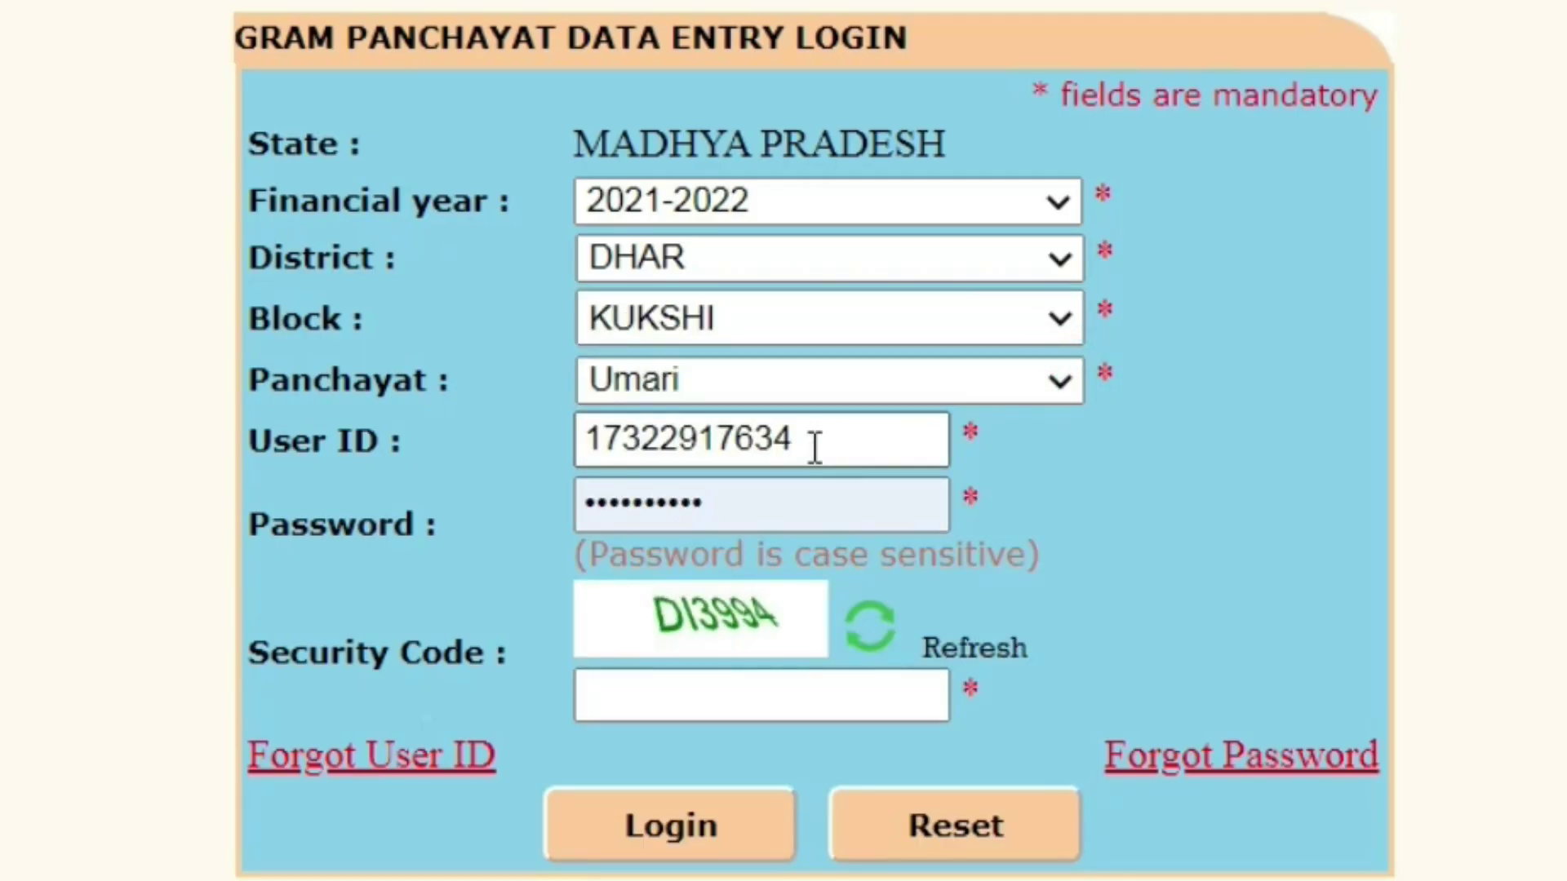
Log in to Gram Panchayat data entry with the user ID, account password and displayed security code.
{"action": "left_click", "coordinate": [811, 443]}
{"action": "key", "text": "ctrl+a"}
{"action": "type", "text": "177"}
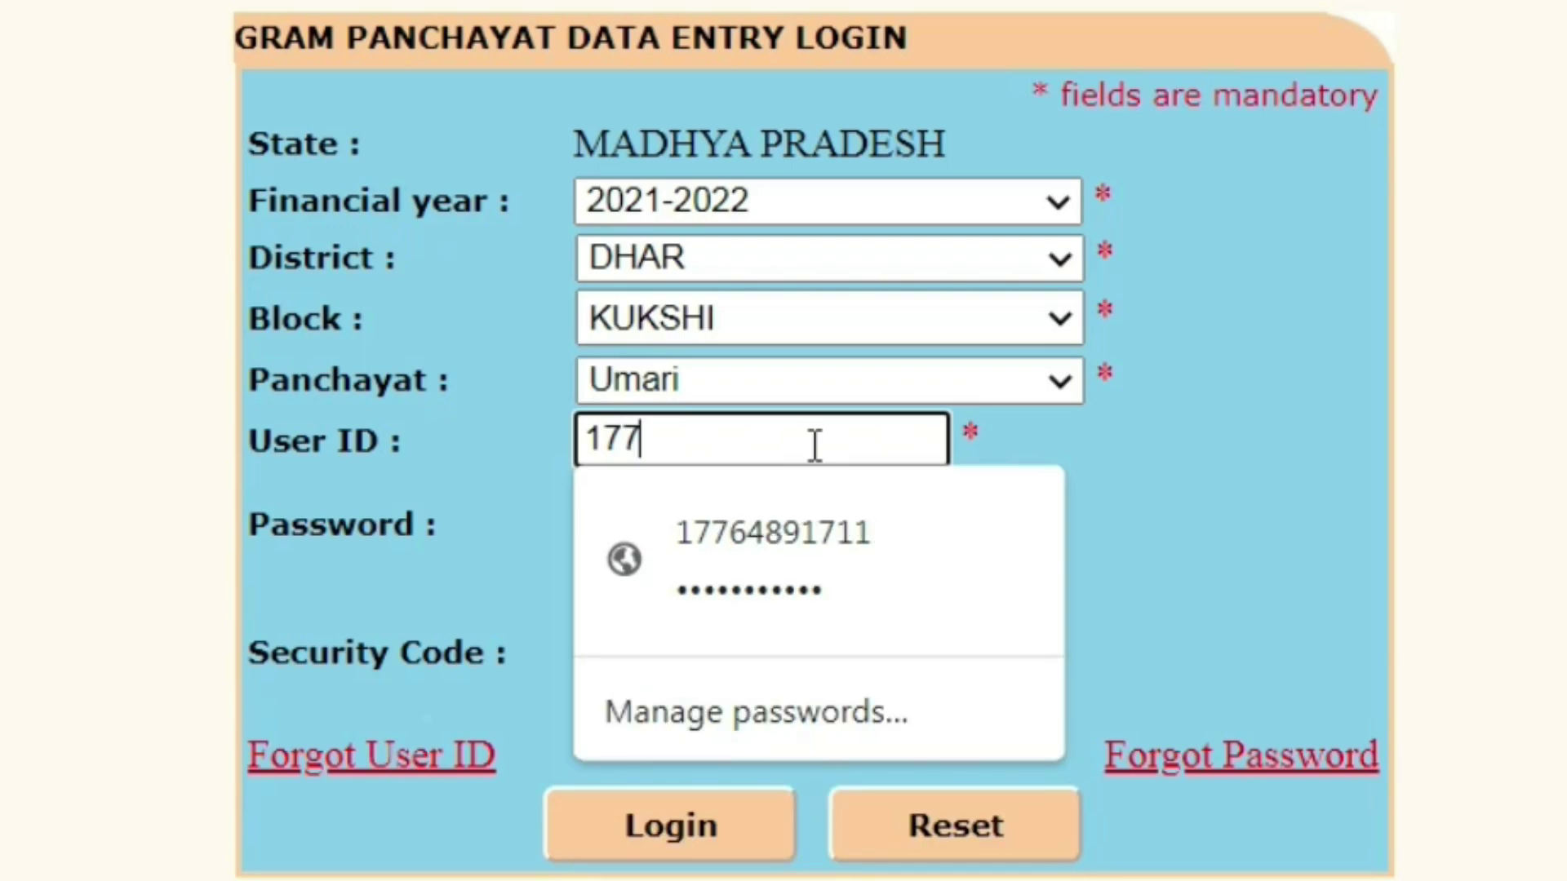
{"action": "key", "text": "Tab"}
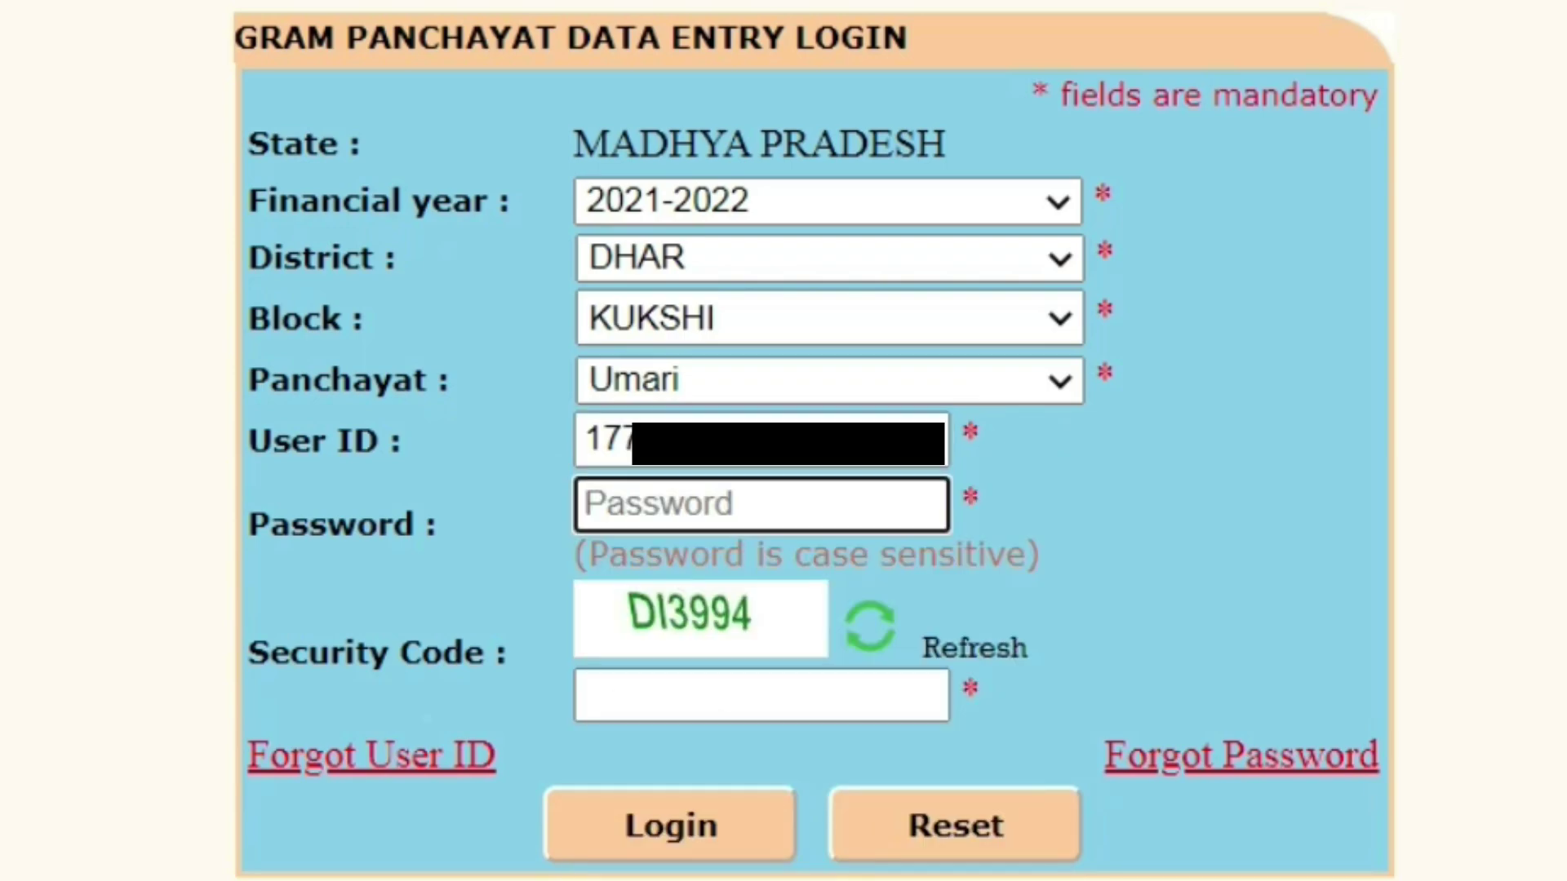
{"action": "type", "text": "••••"}
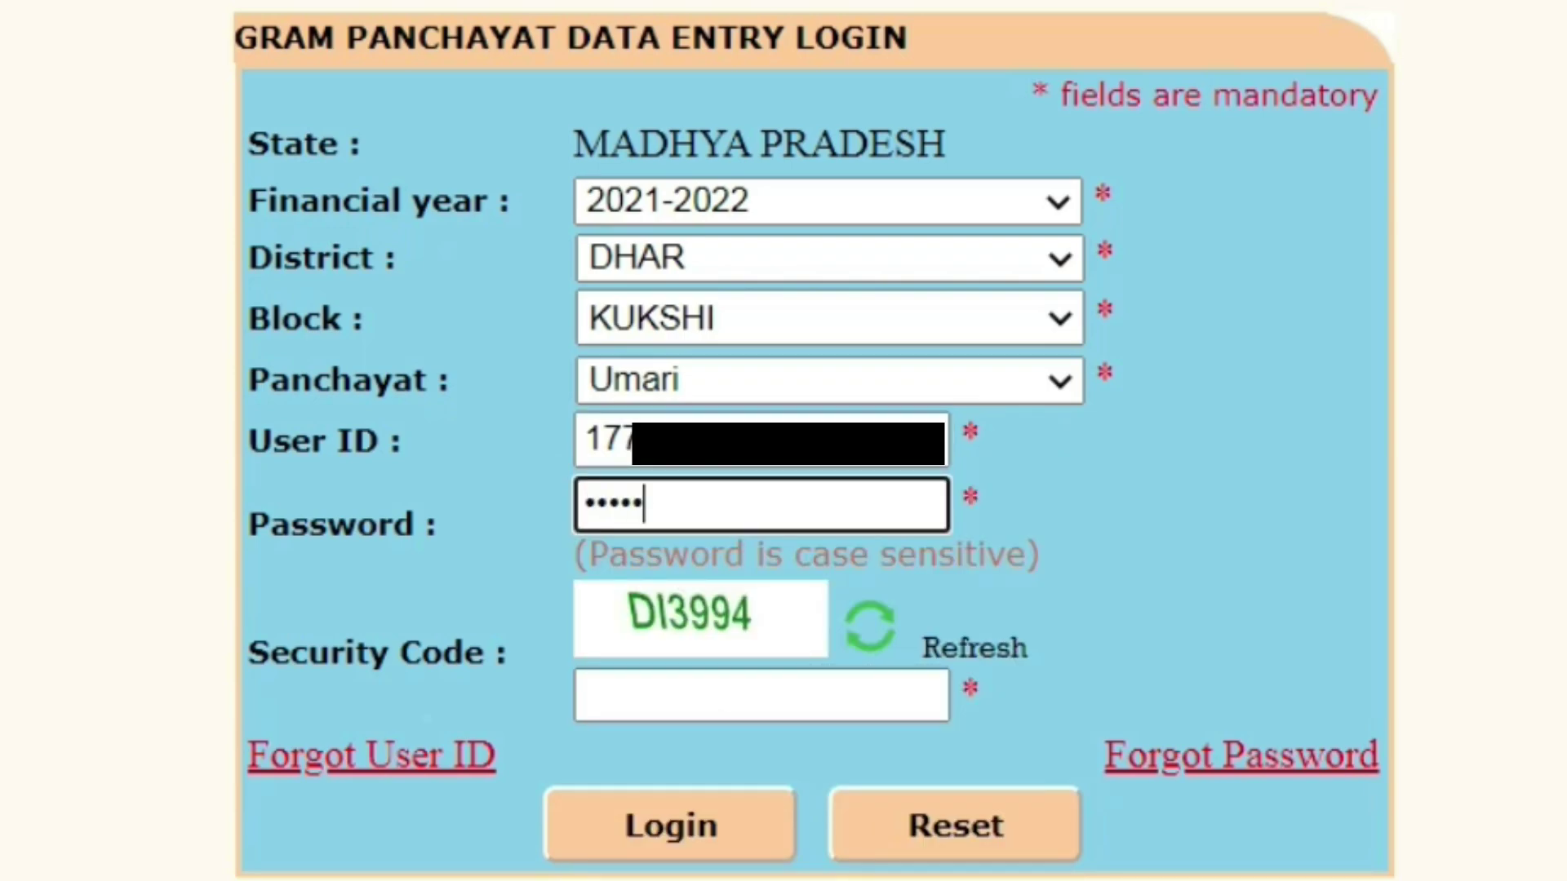
{"action": "type", "text": "•••••••"}
{"action": "left_click", "coordinate": [612, 698]}
{"action": "type", "text": "D"}
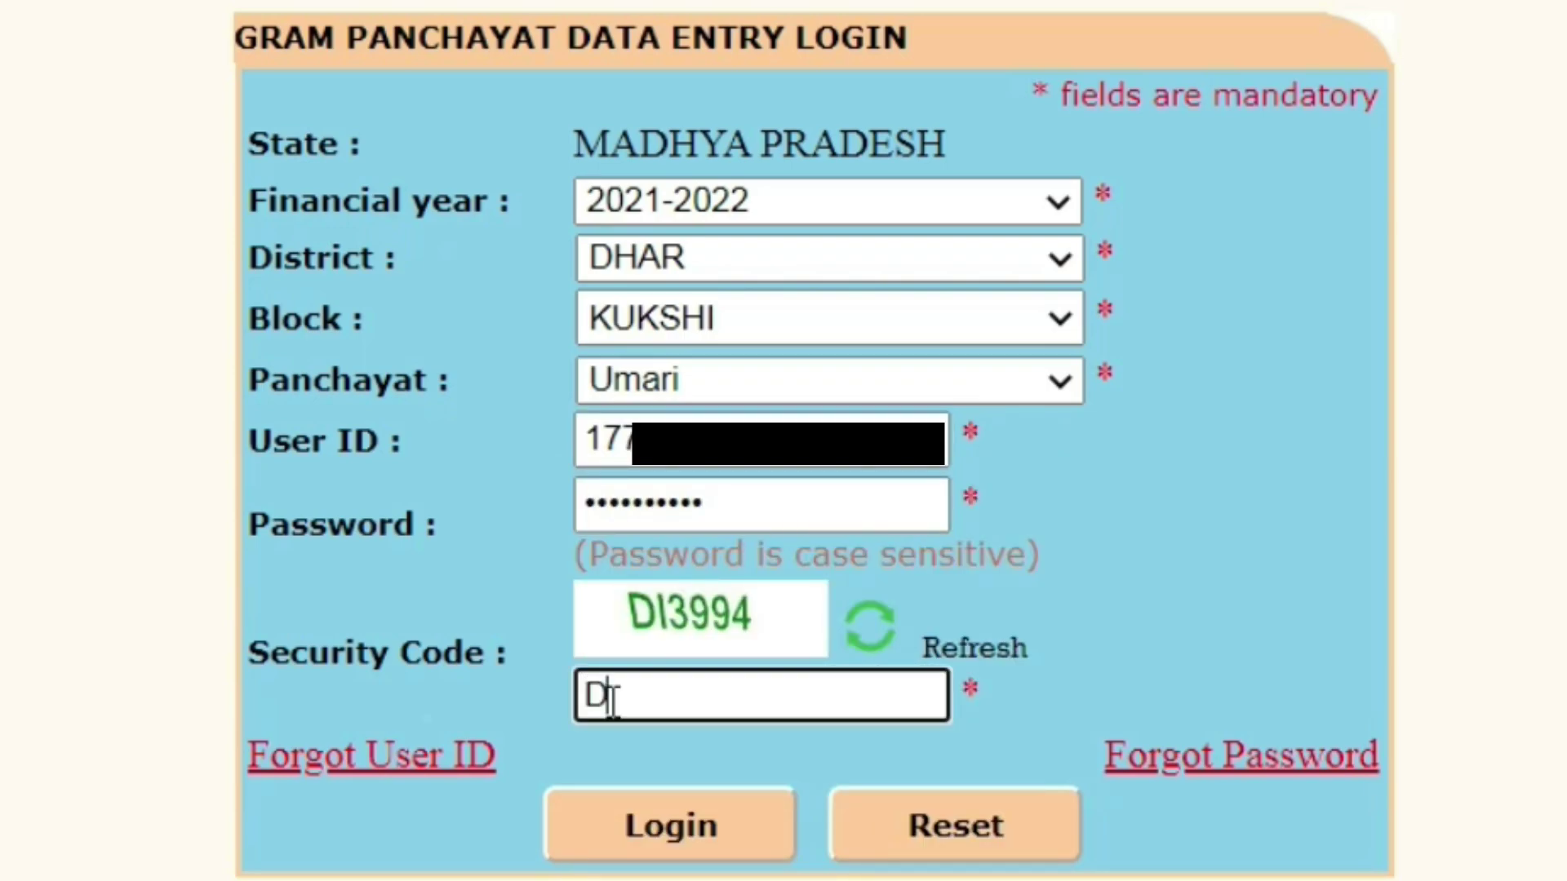
{"action": "type", "text": "I3994"}
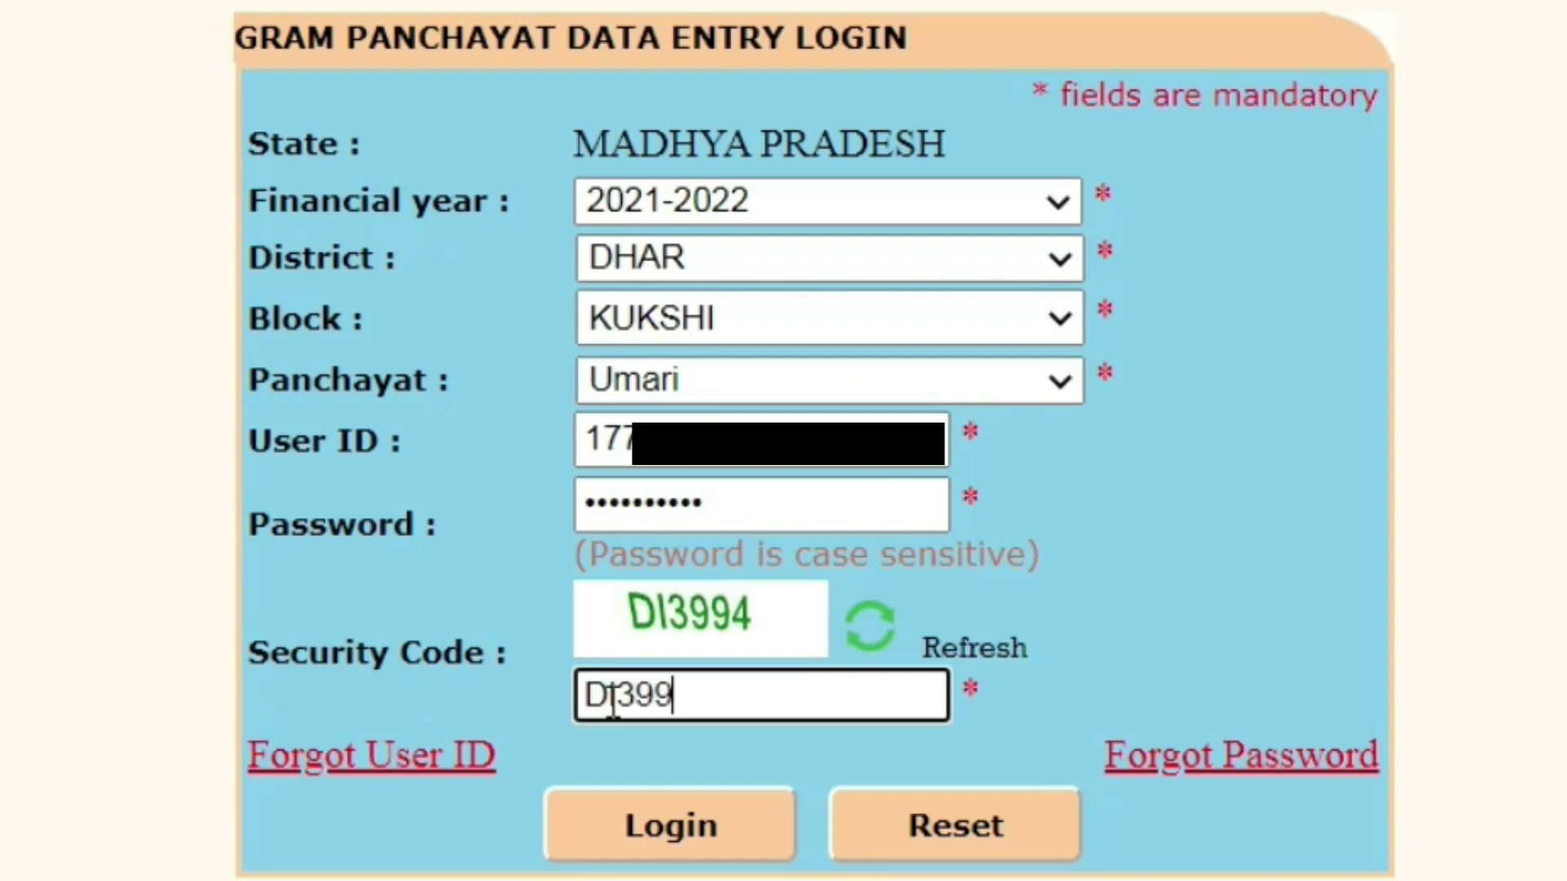
{"action": "left_click", "coordinate": [668, 828]}
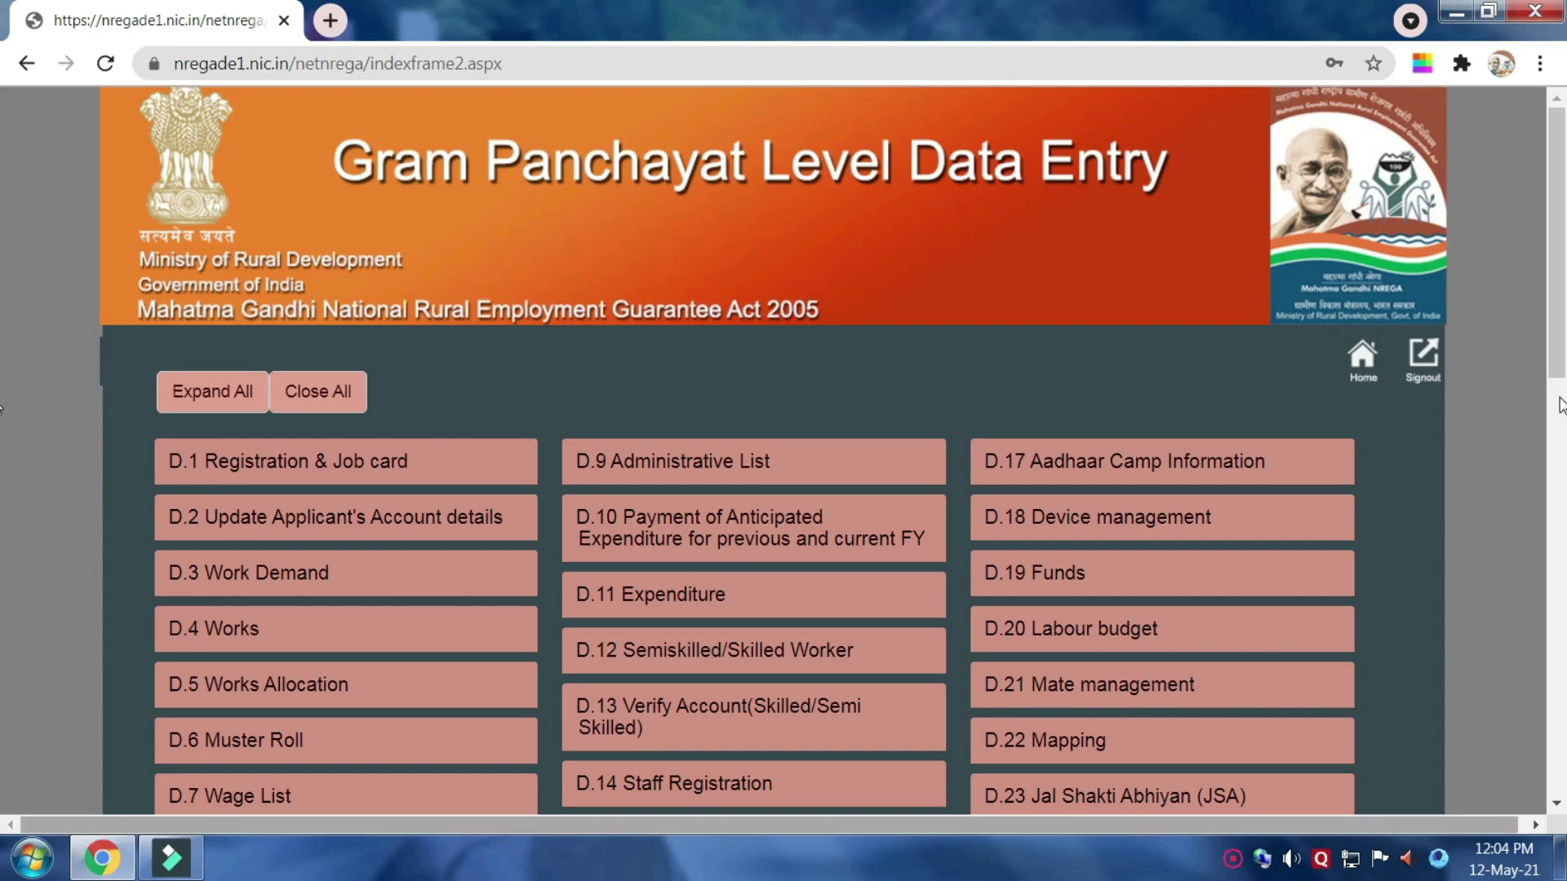
Open the Drought Proofing work entry form through the Labour budget's Work Projection for financial year 2021-2022.
{"action": "scroll", "coordinate": [4, 392], "scroll_direction": "down", "scroll_amount": 2}
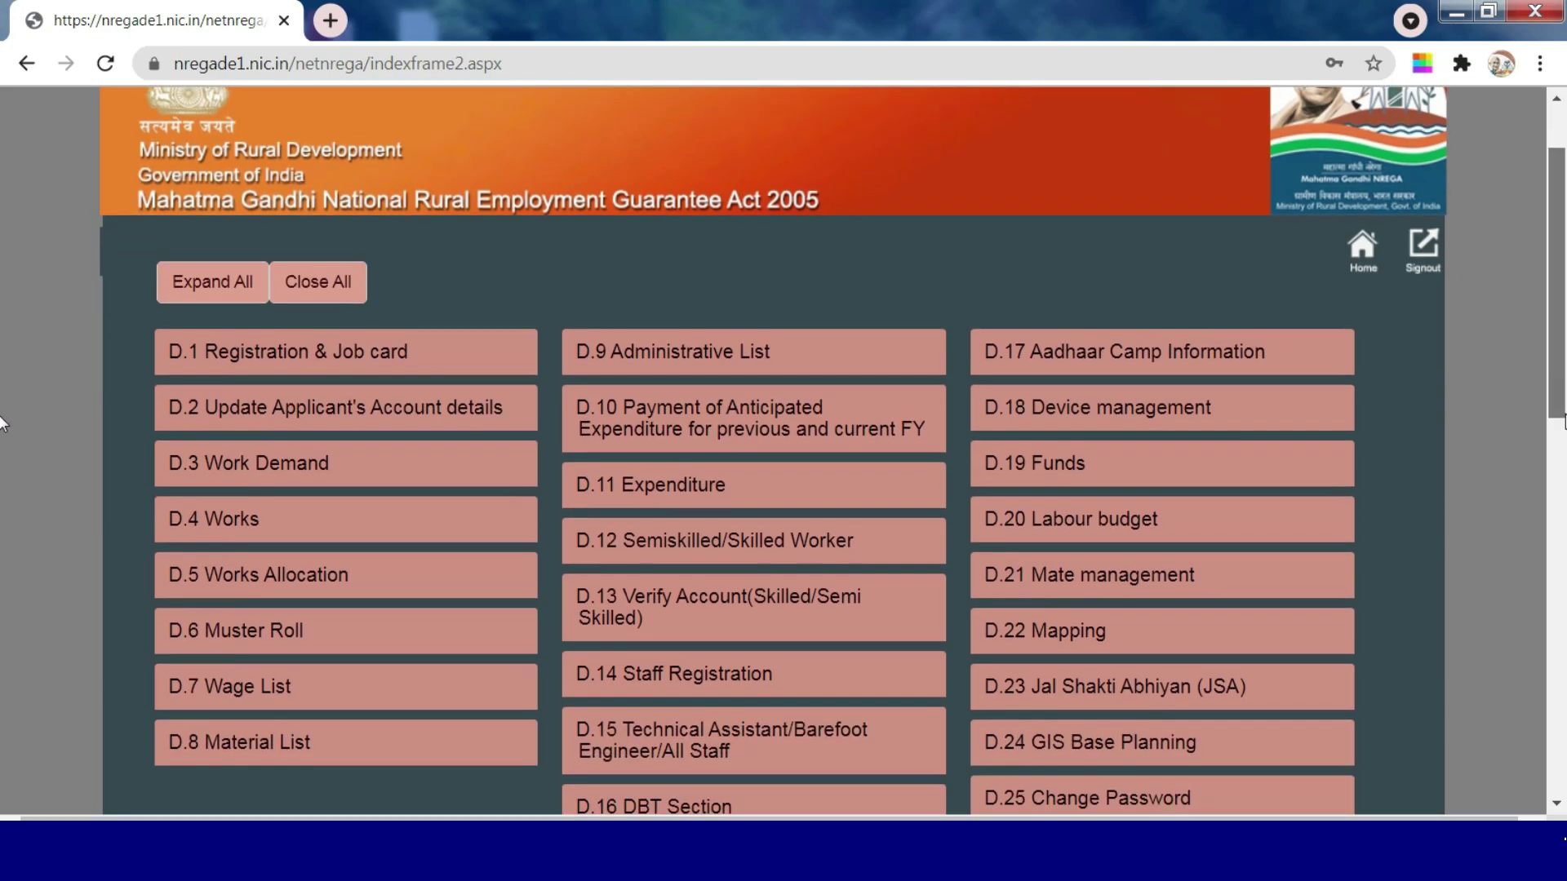
{"action": "scroll", "coordinate": [4, 457], "scroll_direction": "down", "scroll_amount": 1}
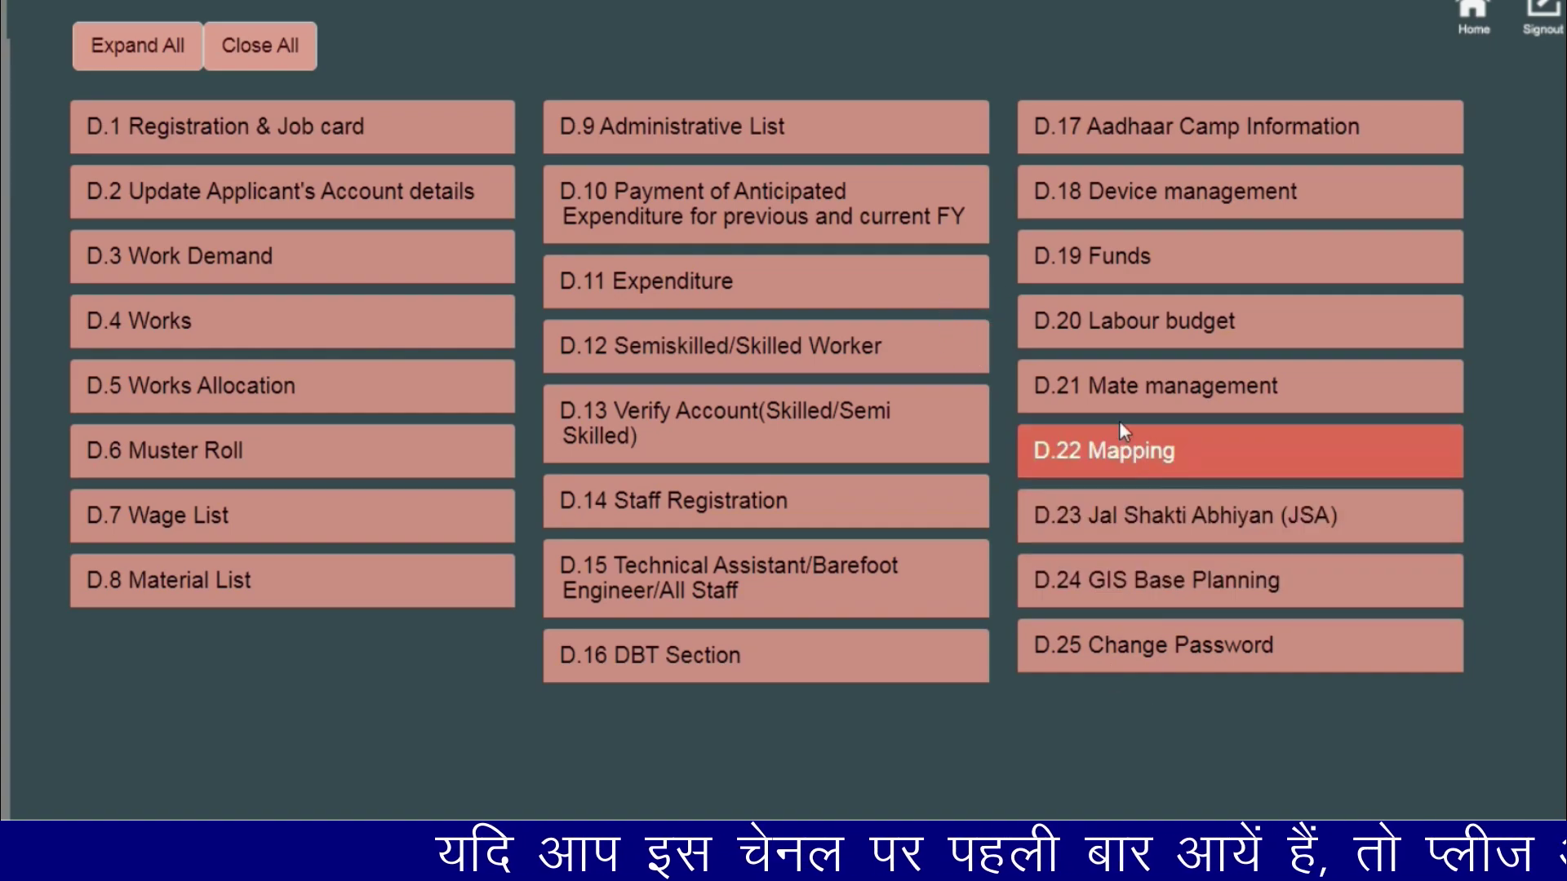
{"action": "left_click", "coordinate": [1118, 323]}
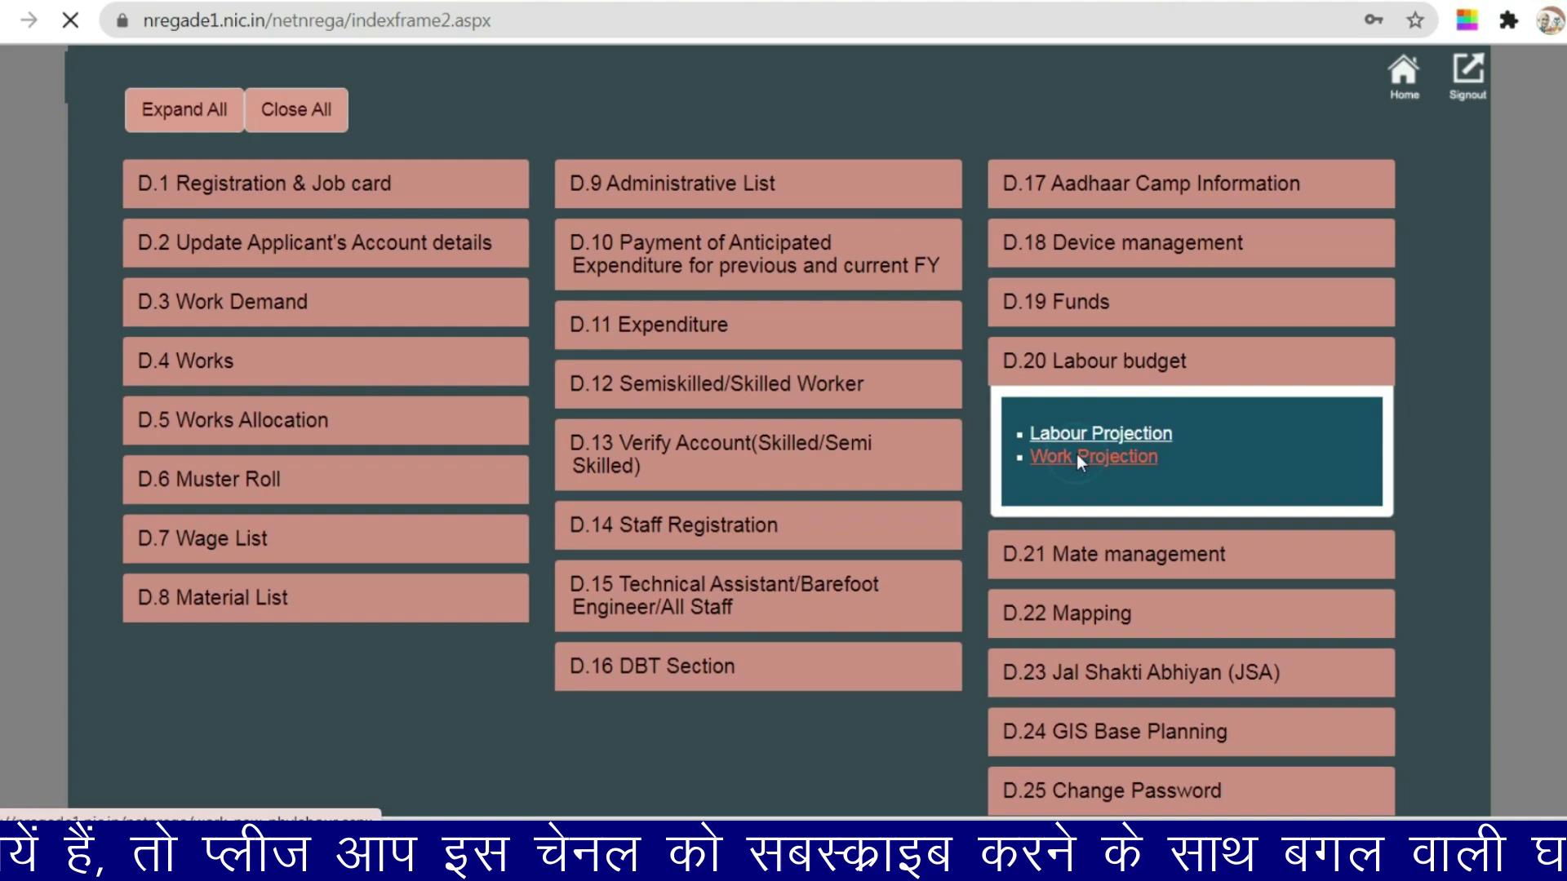
{"action": "left_click", "coordinate": [1132, 425]}
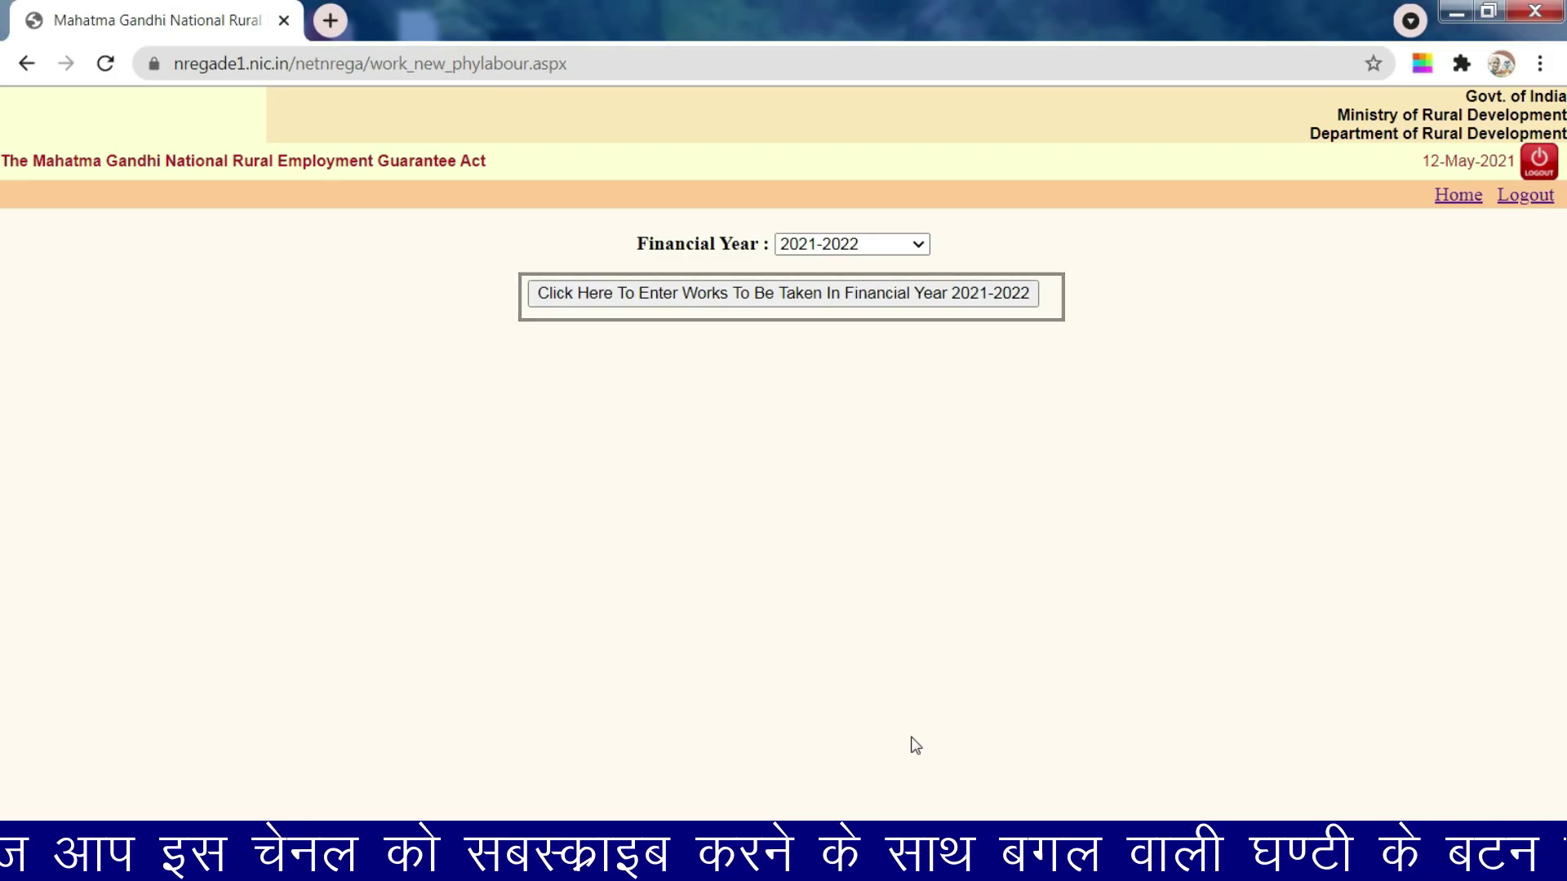
{"action": "left_click", "coordinate": [815, 296]}
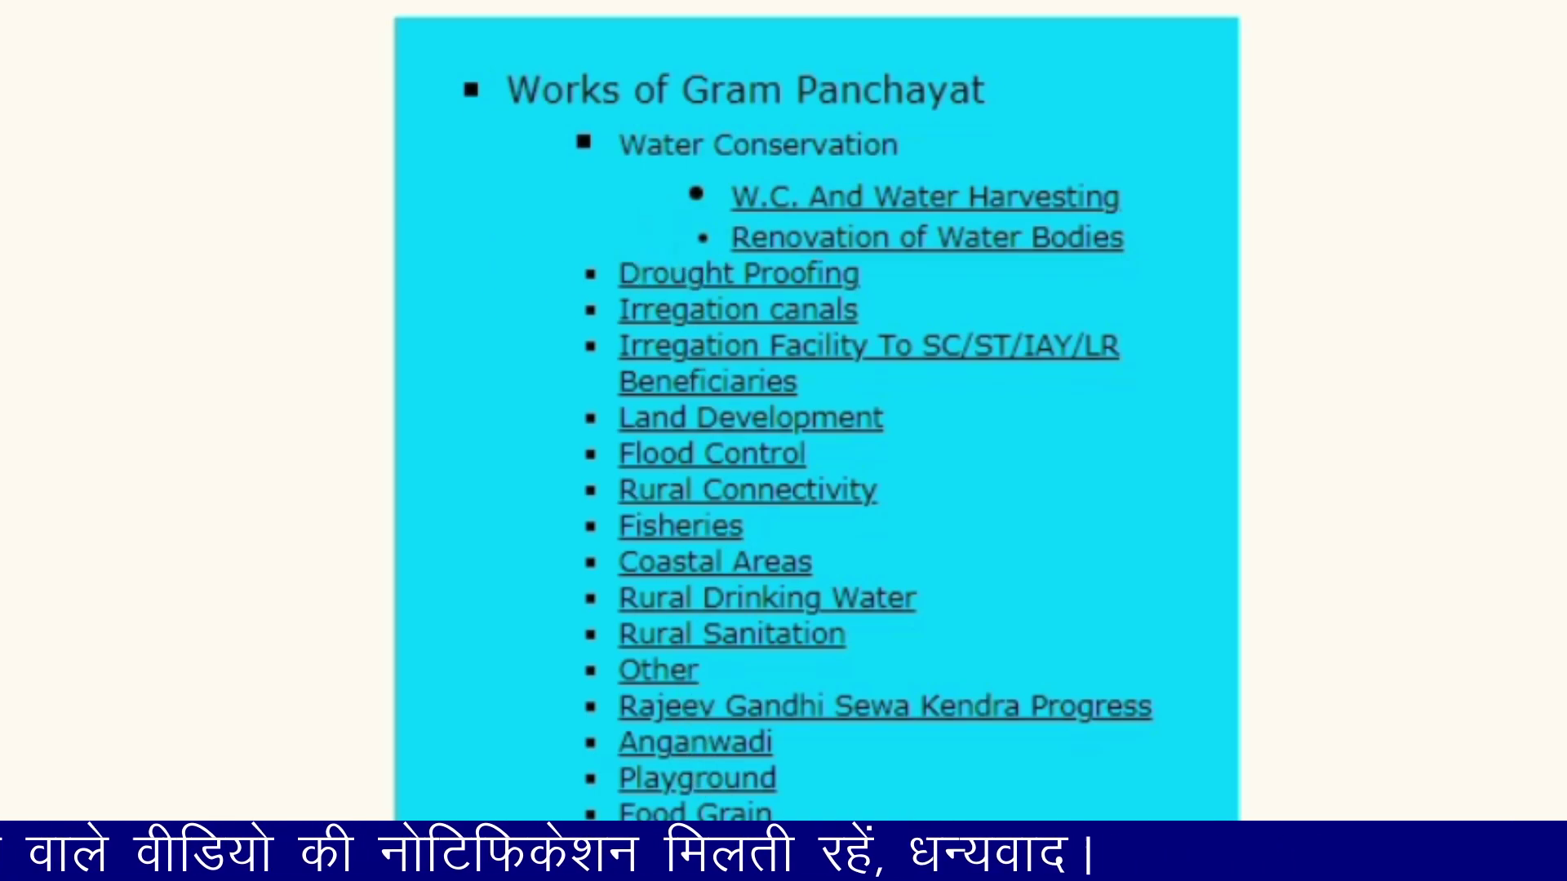
{"action": "left_click", "coordinate": [689, 275]}
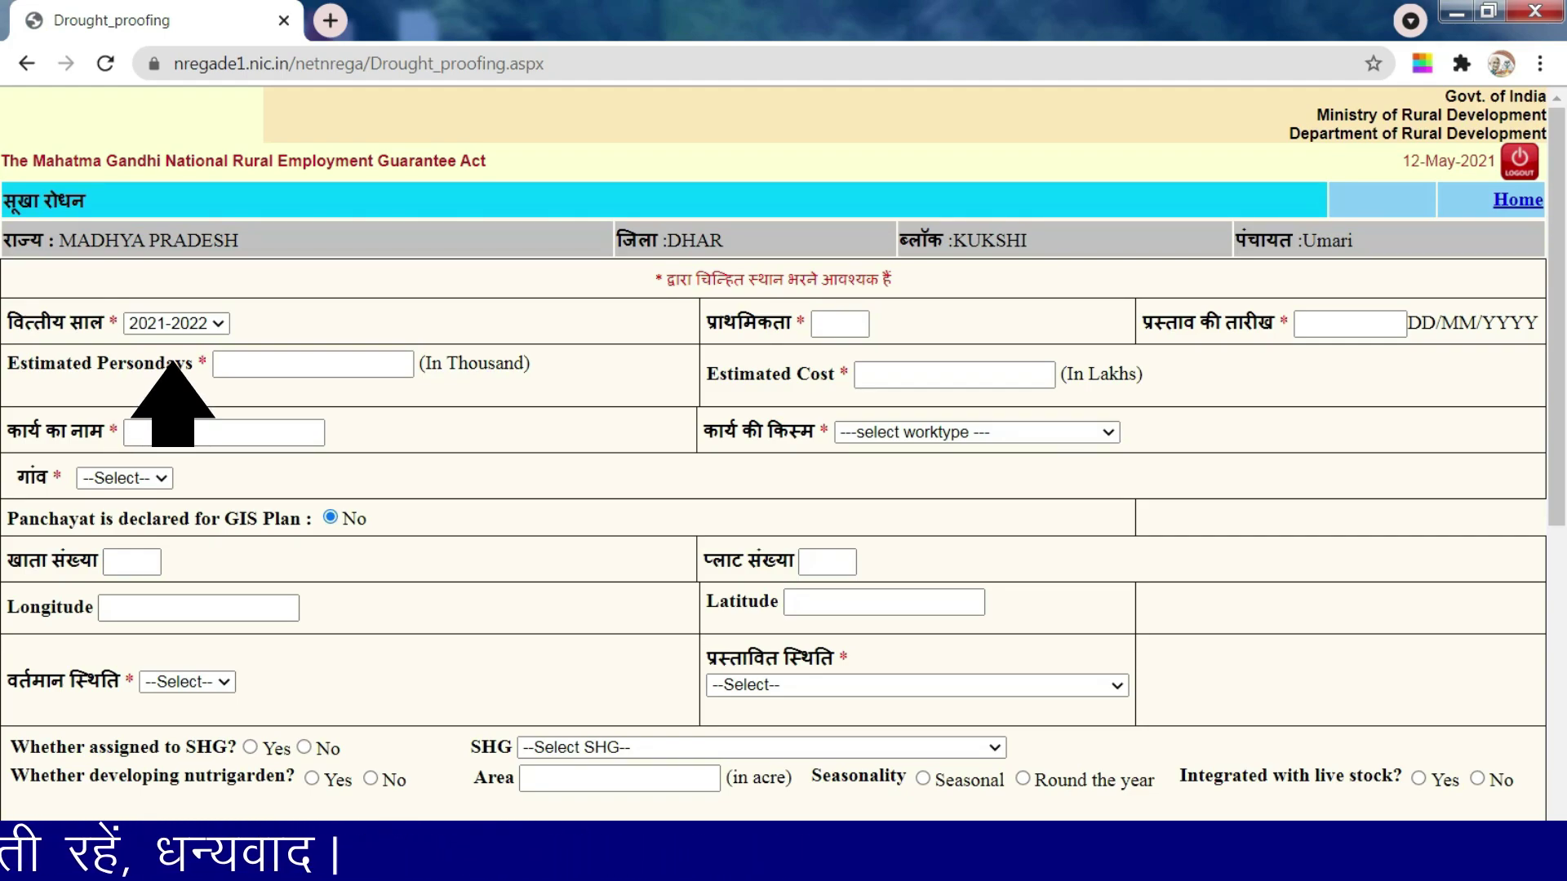
Set the work's priority to 1 and its proposal date to 26/01/2021.
{"action": "left_click", "coordinate": [829, 331]}
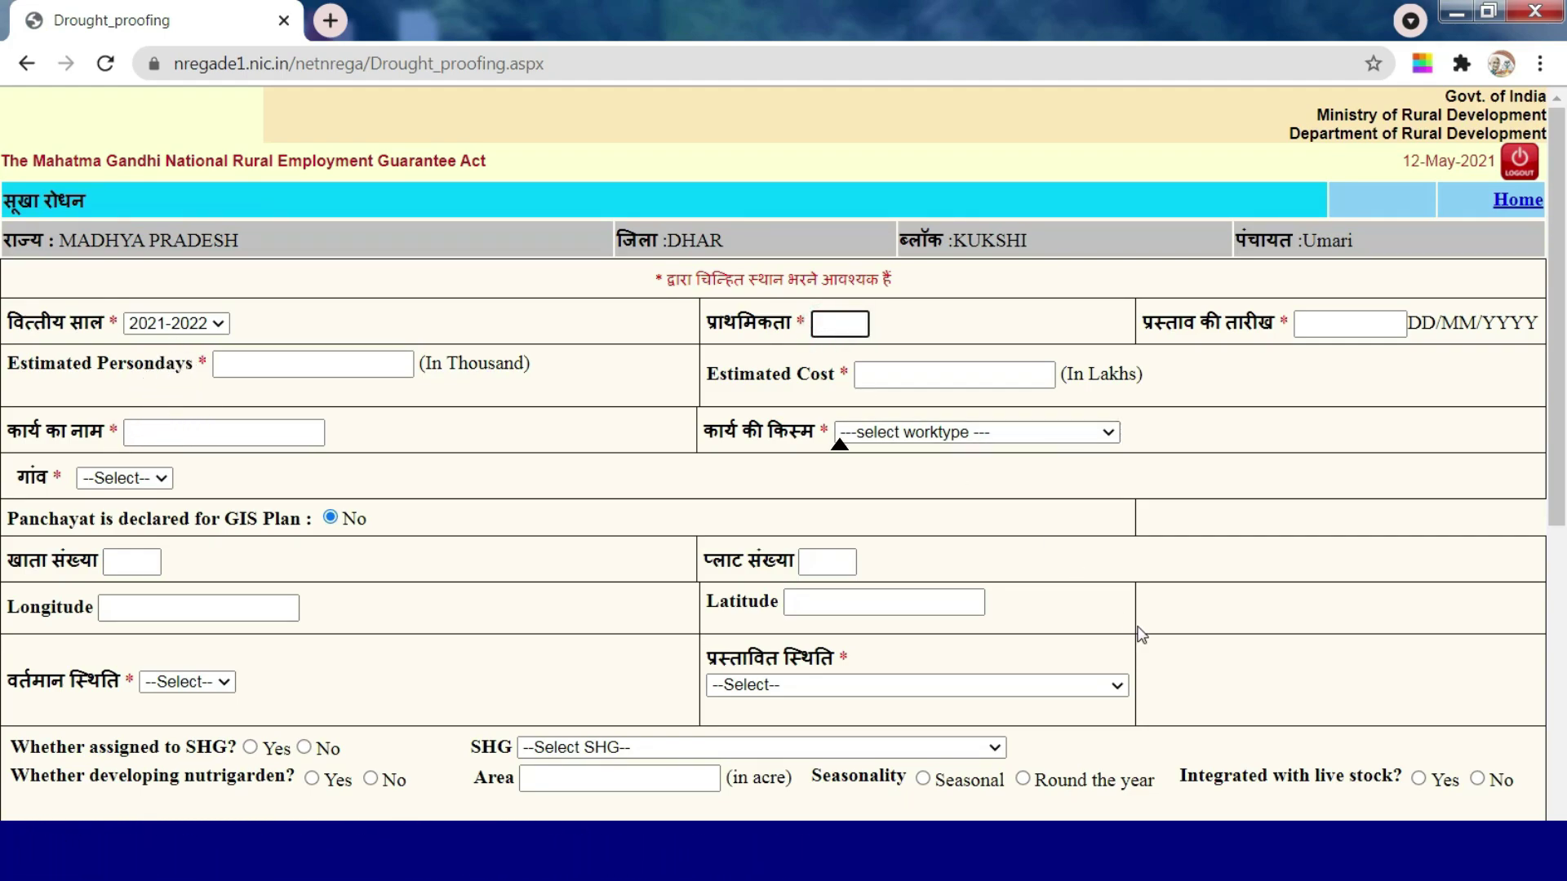
{"action": "type", "text": "1"}
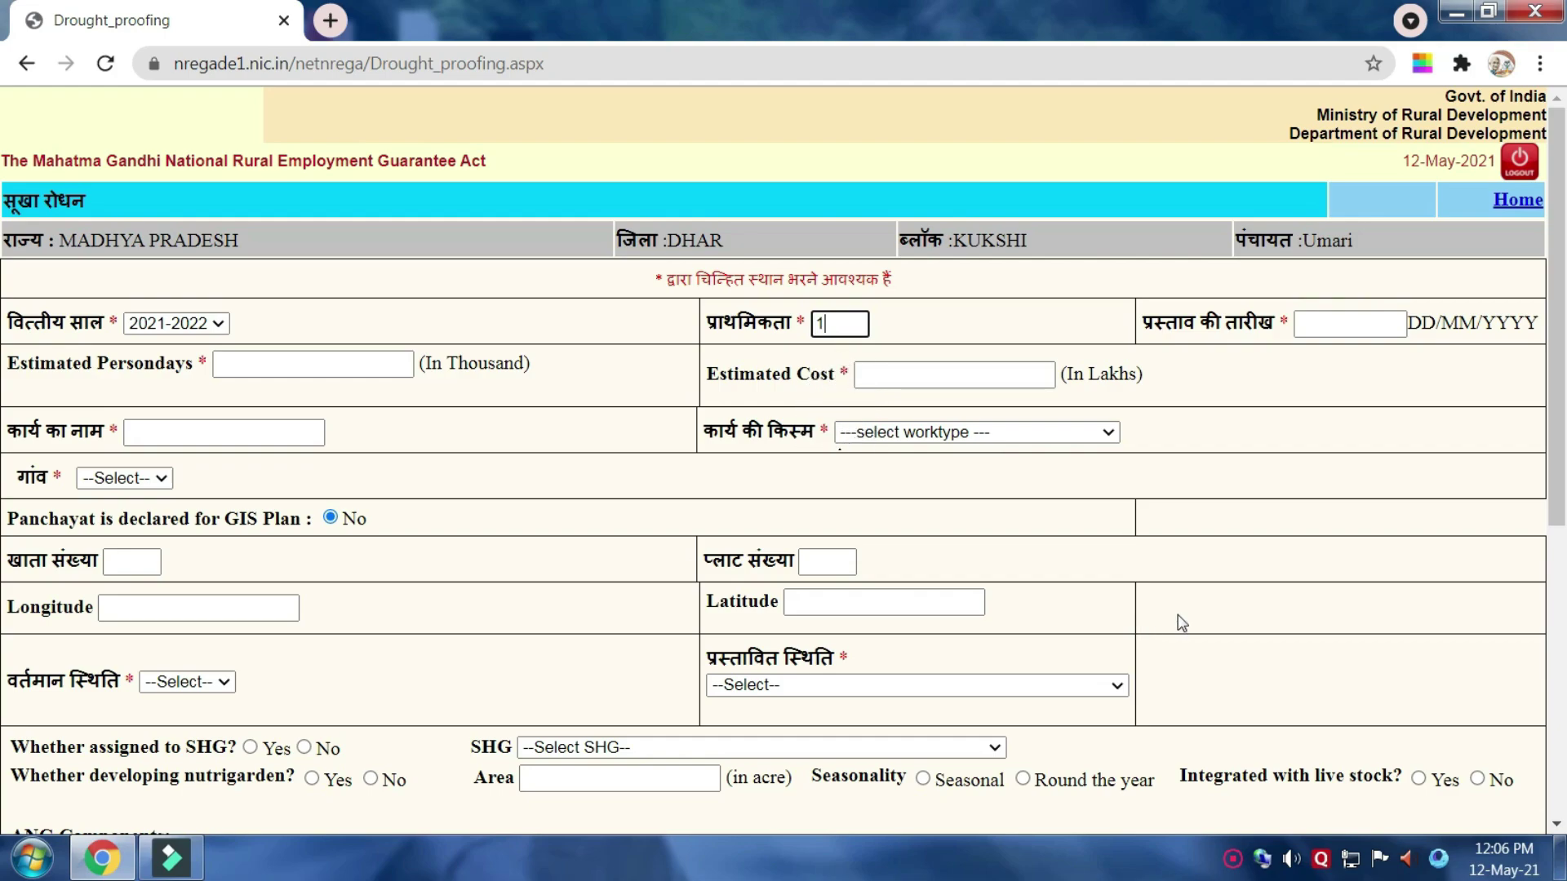
{"action": "left_click", "coordinate": [1306, 323]}
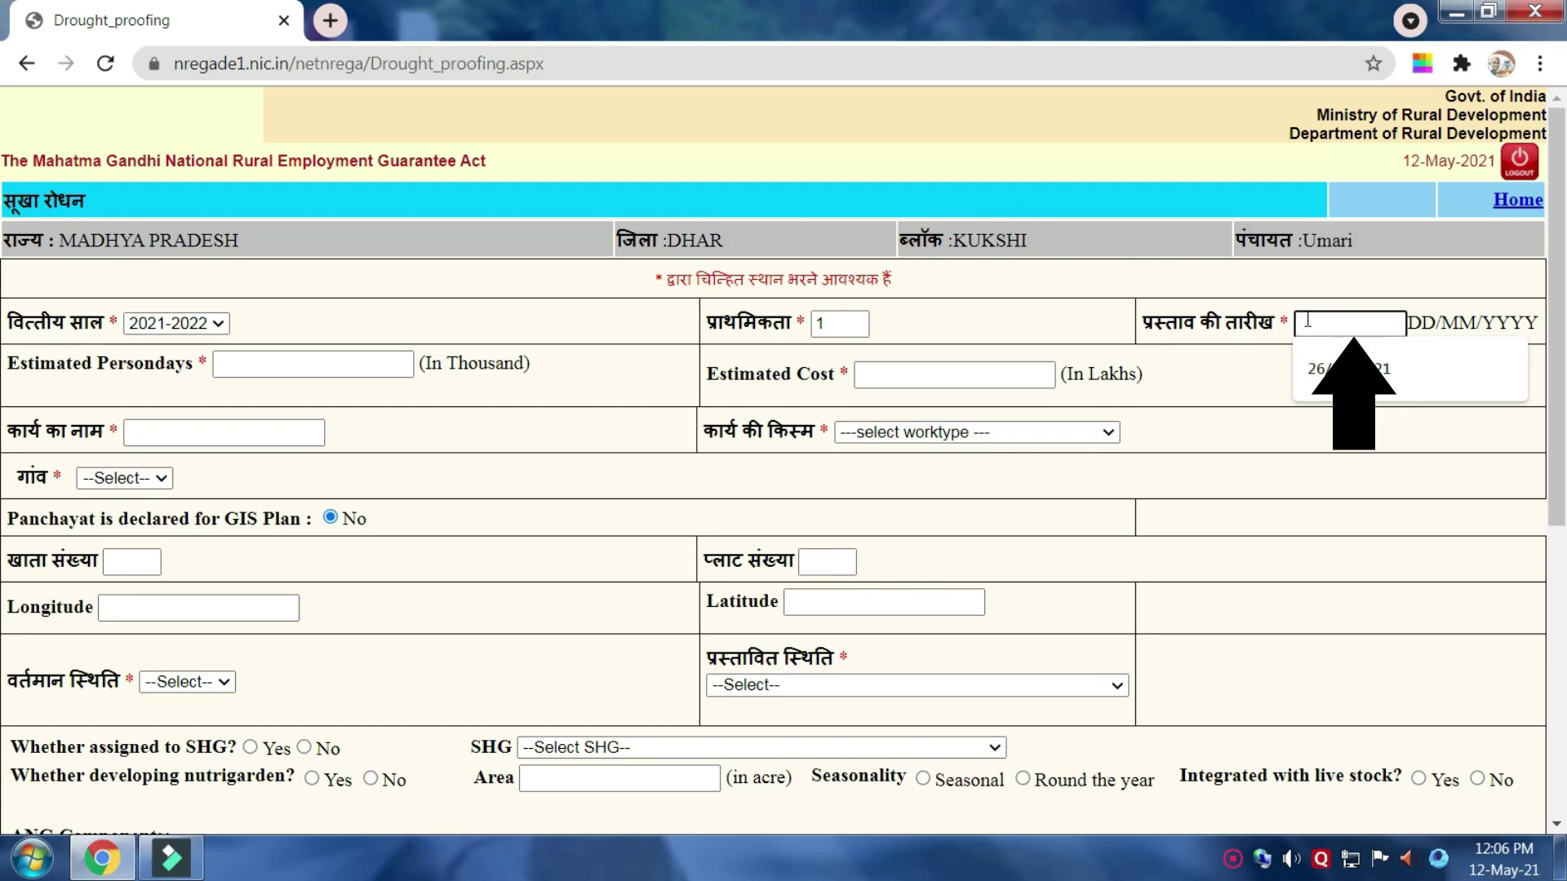
{"action": "left_click", "coordinate": [1349, 369]}
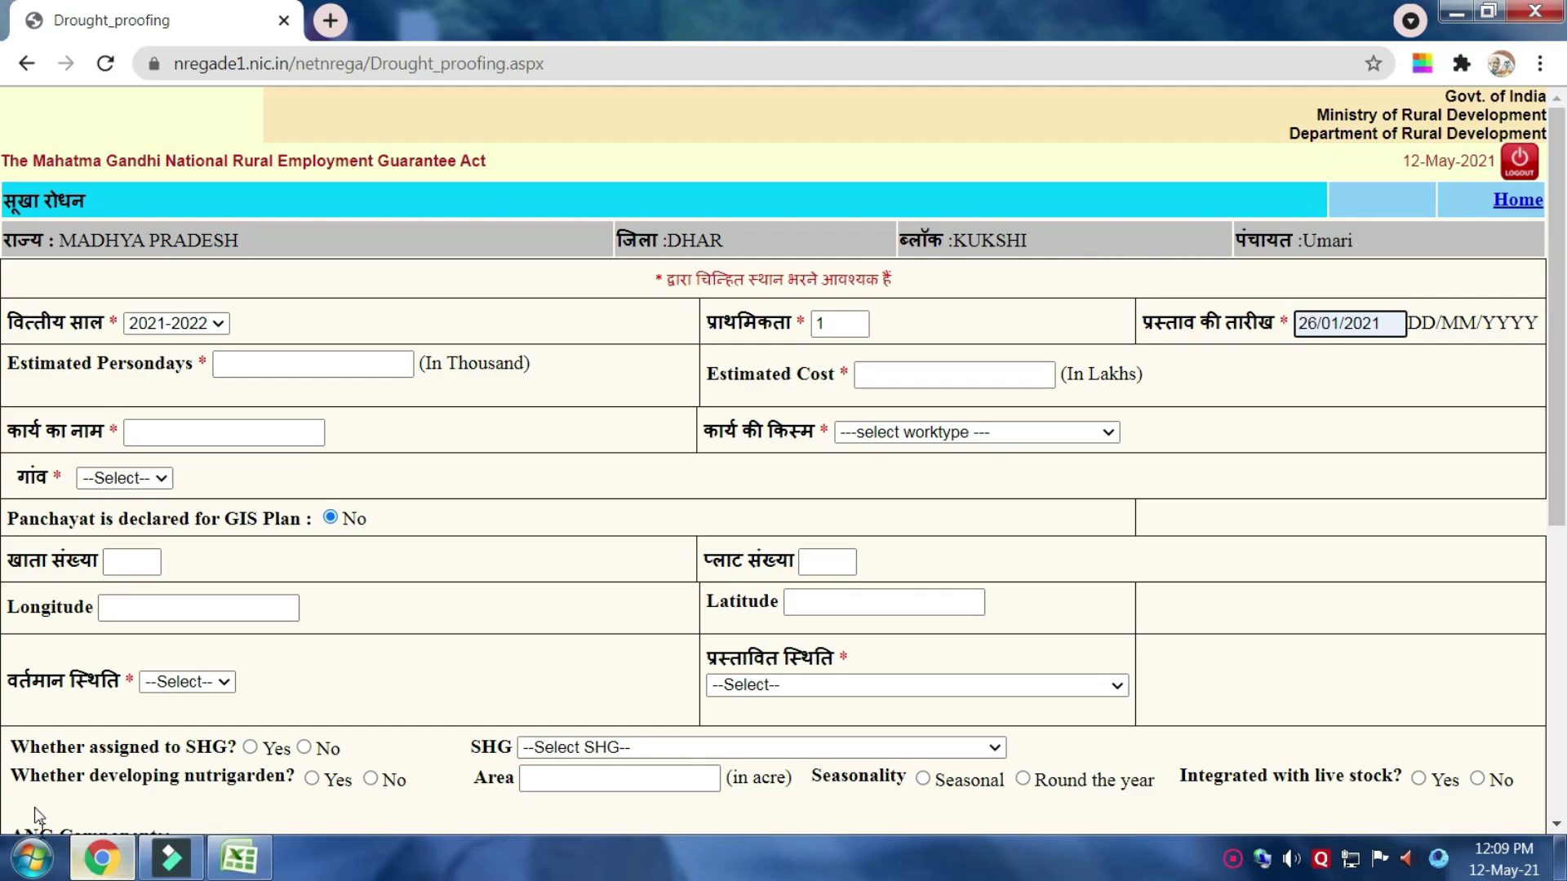
Set the estimated persondays to 6.51 thousand and the estimated cost to 25.00 lakhs.
{"action": "left_click", "coordinate": [226, 363]}
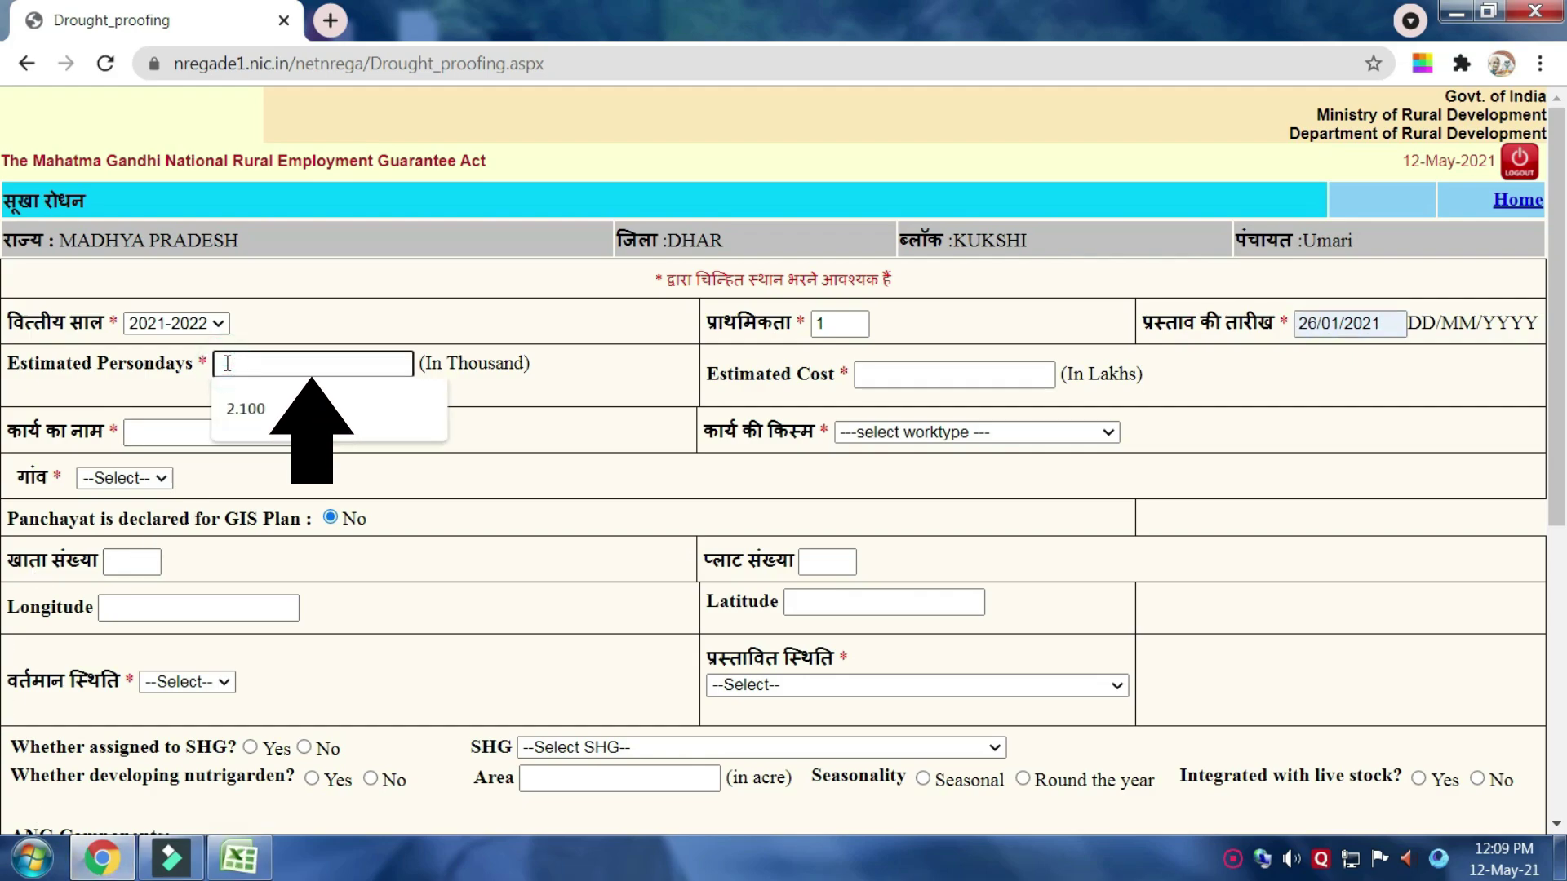
{"action": "type", "text": "6.5"}
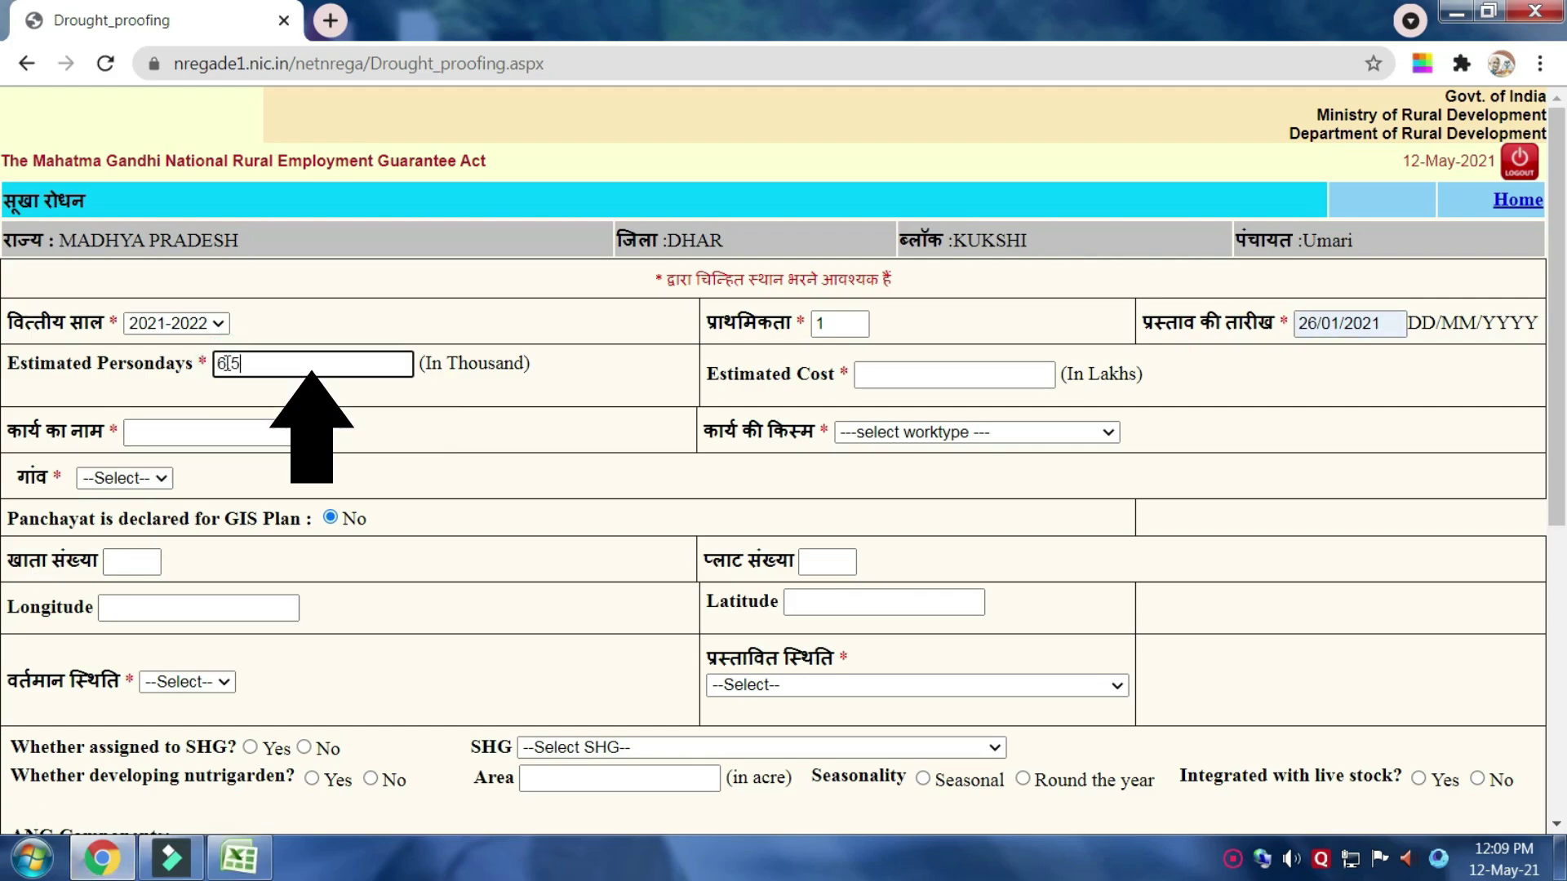
{"action": "type", "text": "1"}
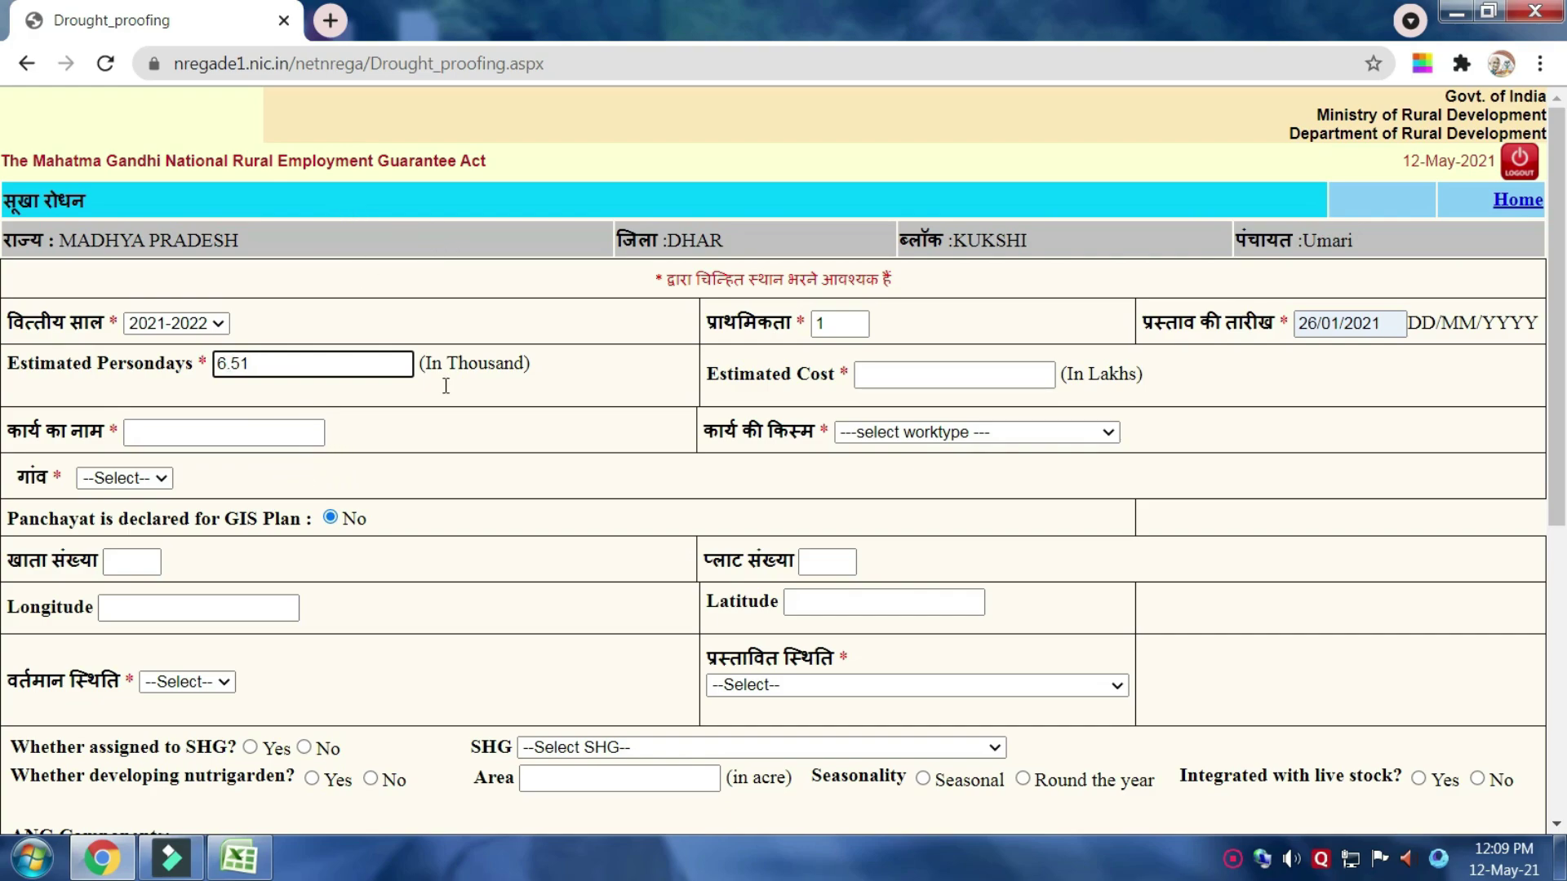
{"action": "left_click", "coordinate": [884, 373]}
{"action": "type", "text": "25"}
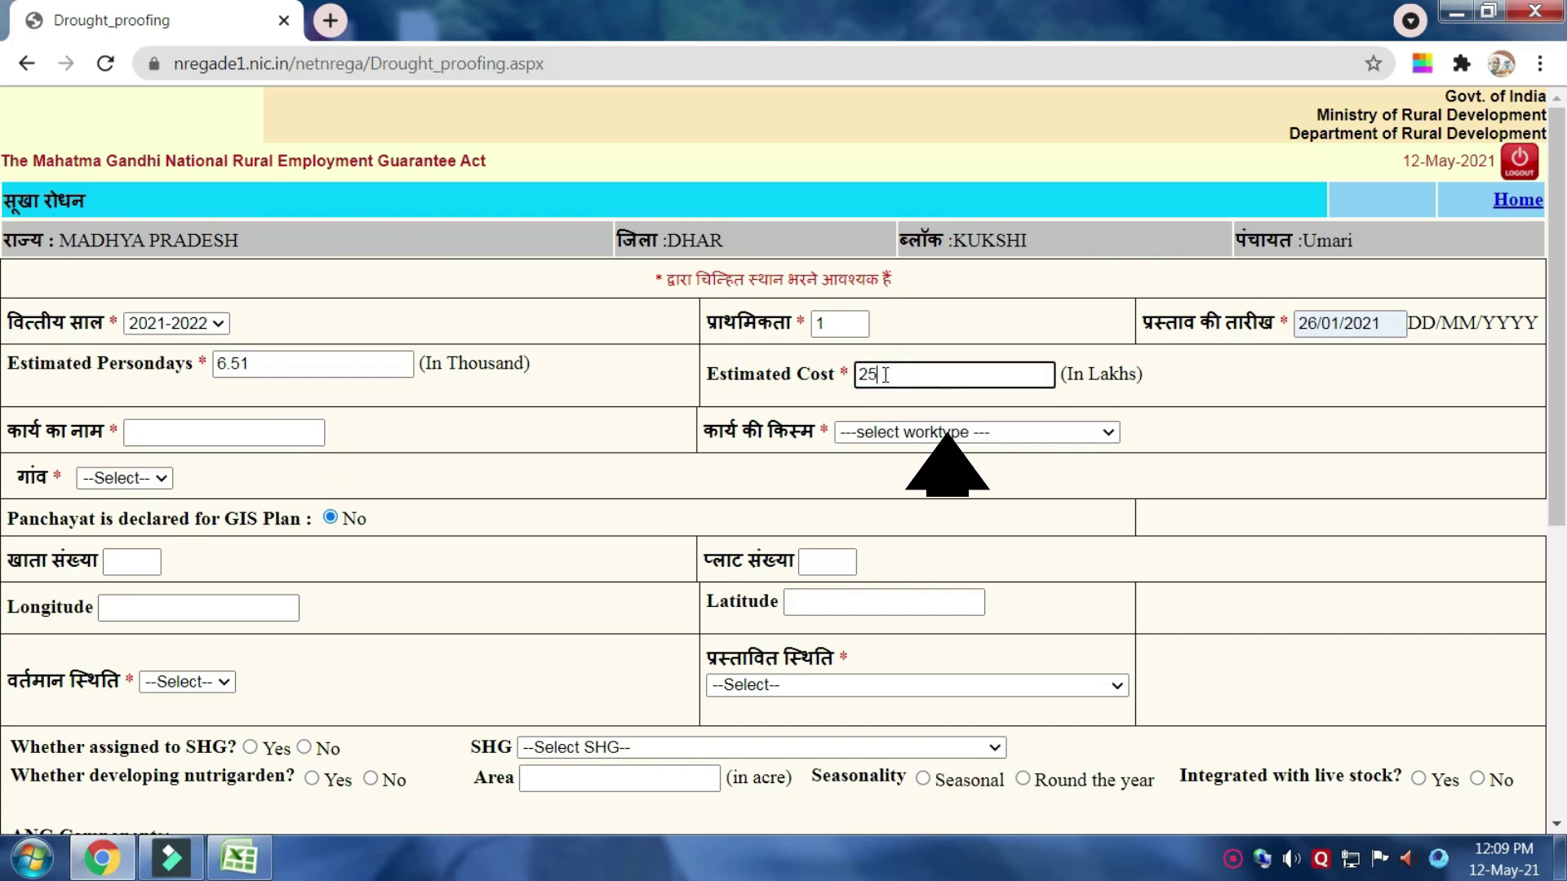
{"action": "type", "text": ".0"}
Name the work "Nutri Garden" and set its work type to Seedling.
{"action": "left_click", "coordinate": [143, 434]}
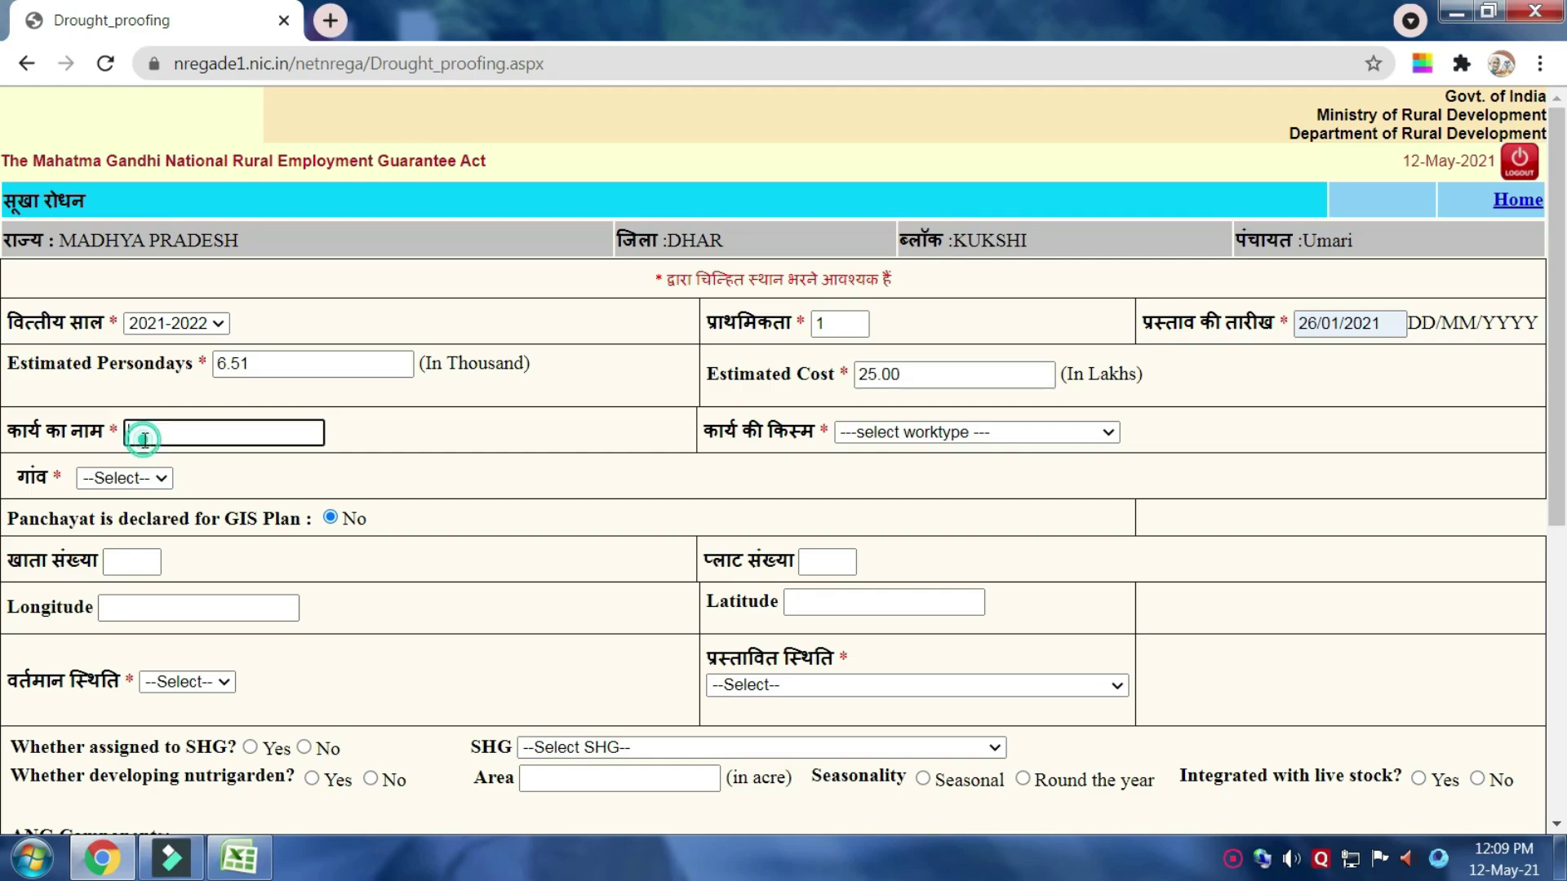
{"action": "type", "text": "Nutri Garden"}
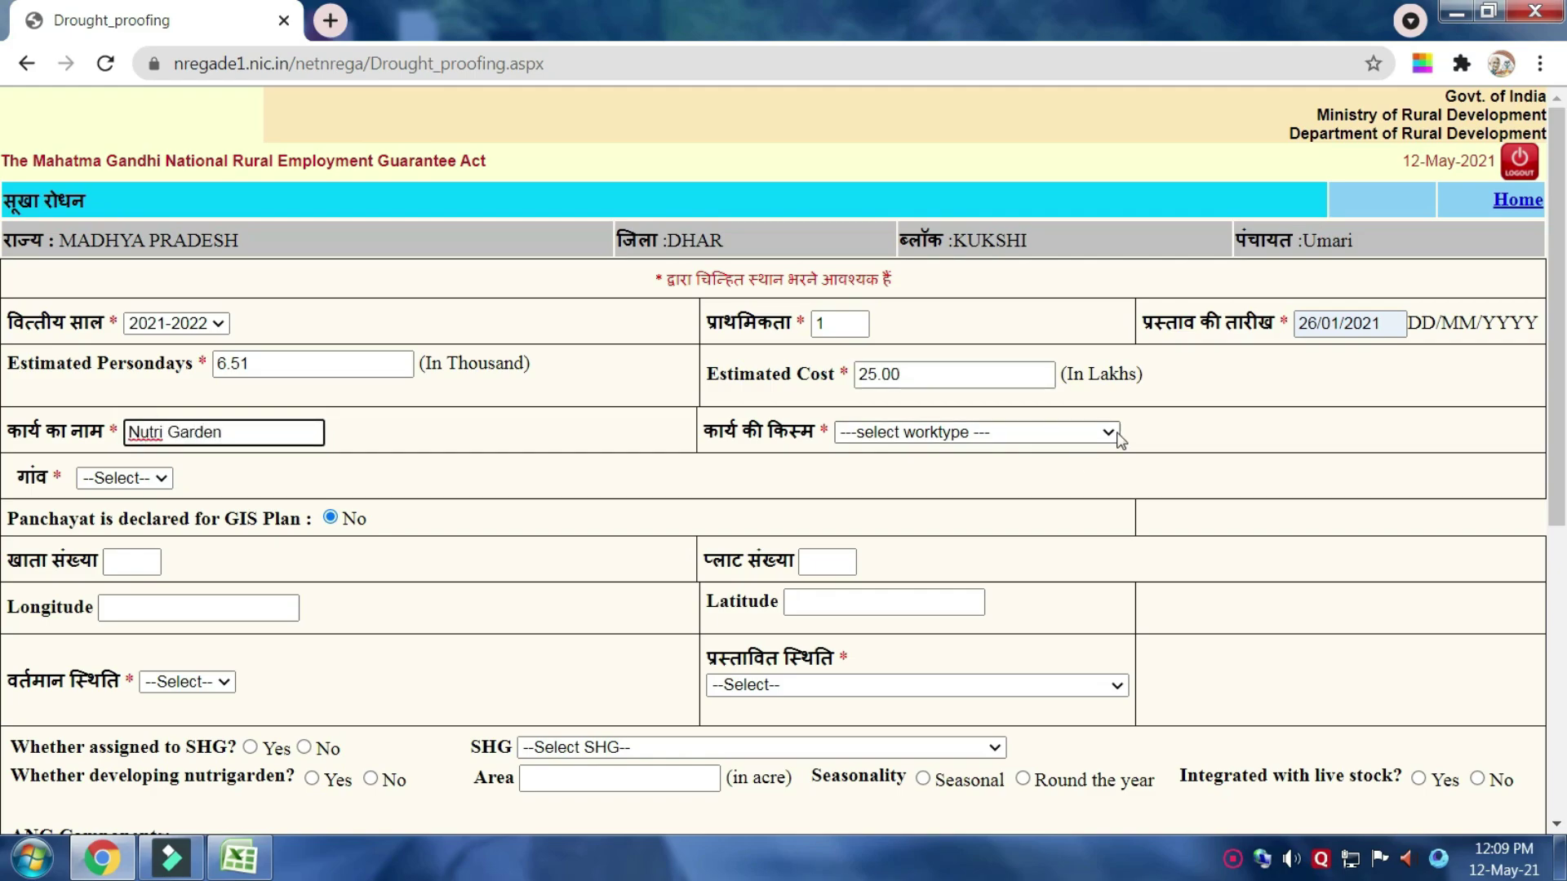
{"action": "left_click", "coordinate": [1116, 433]}
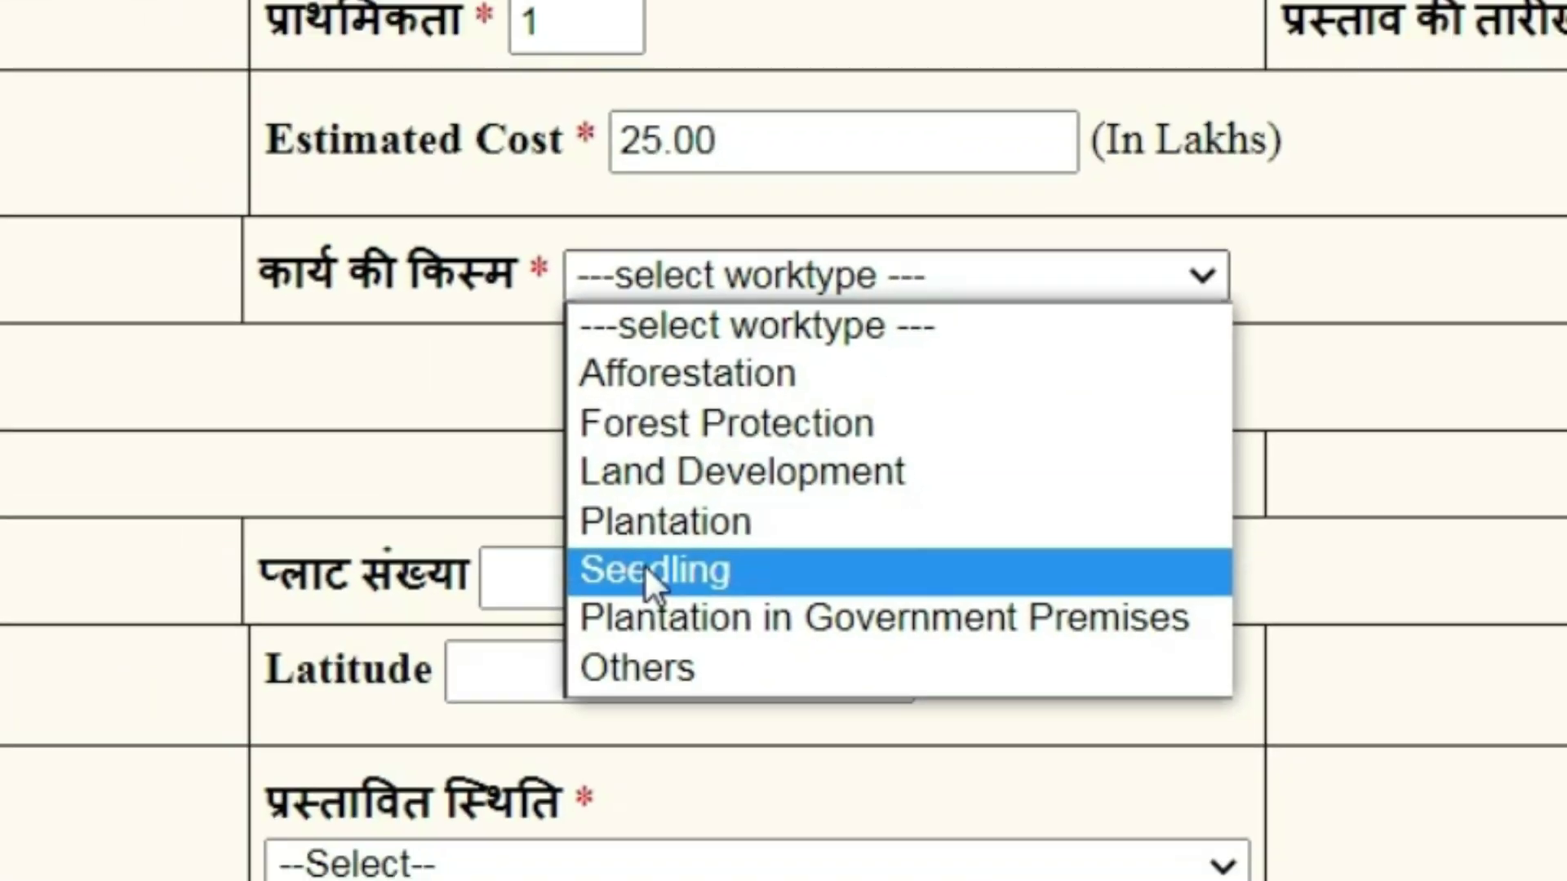
{"action": "left_click", "coordinate": [398, 585]}
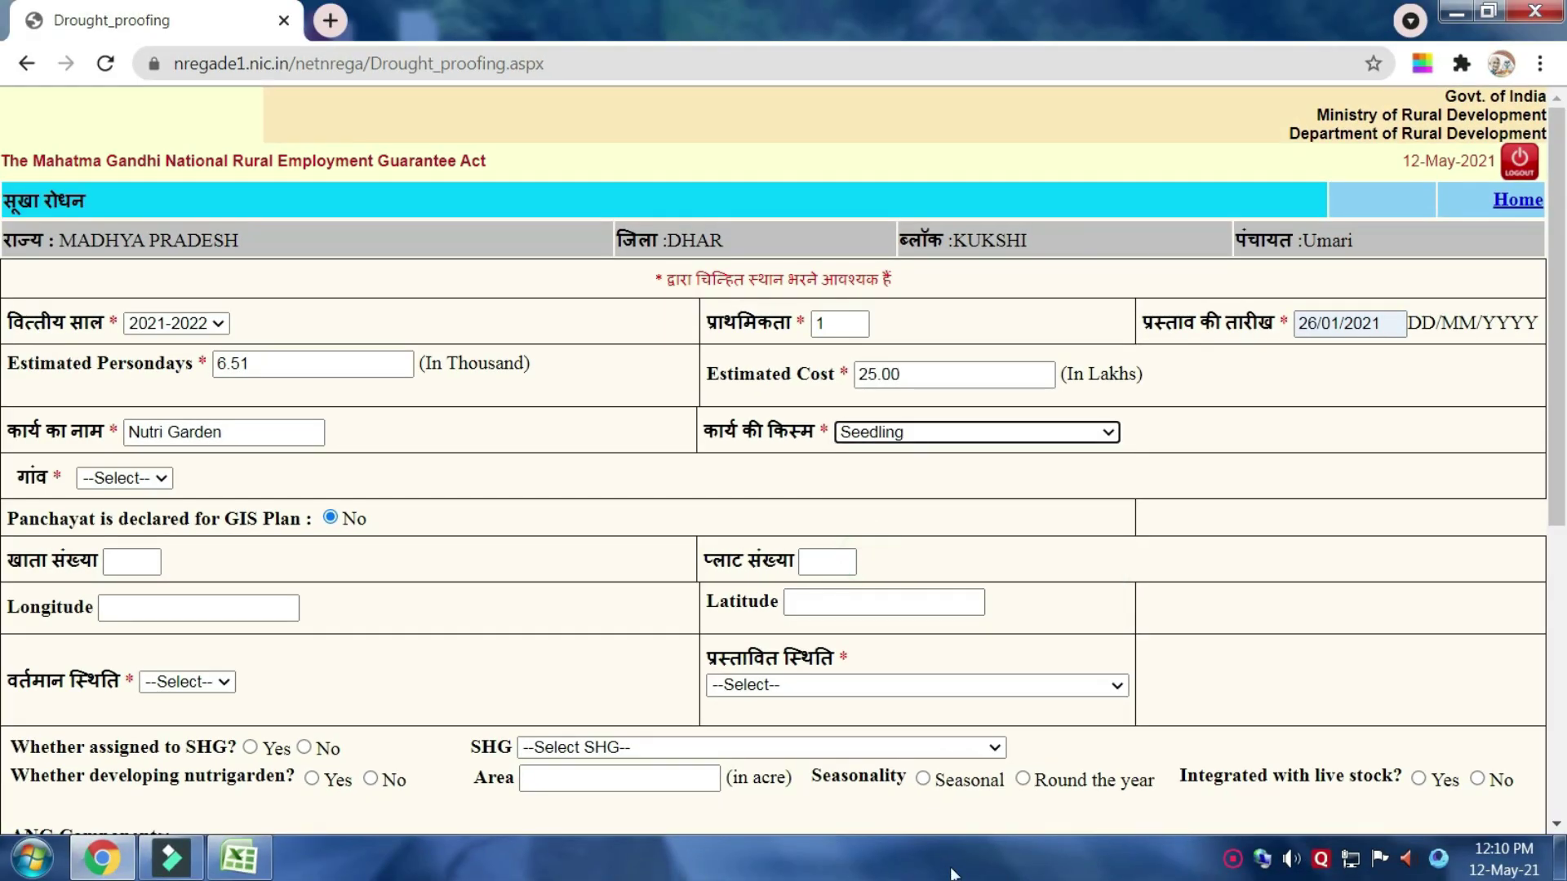
Set the village to Umari, the current status to Not Exist and the proposed status to Block Plantation in fields-Horticulture-Community.
{"action": "left_click", "coordinate": [162, 479]}
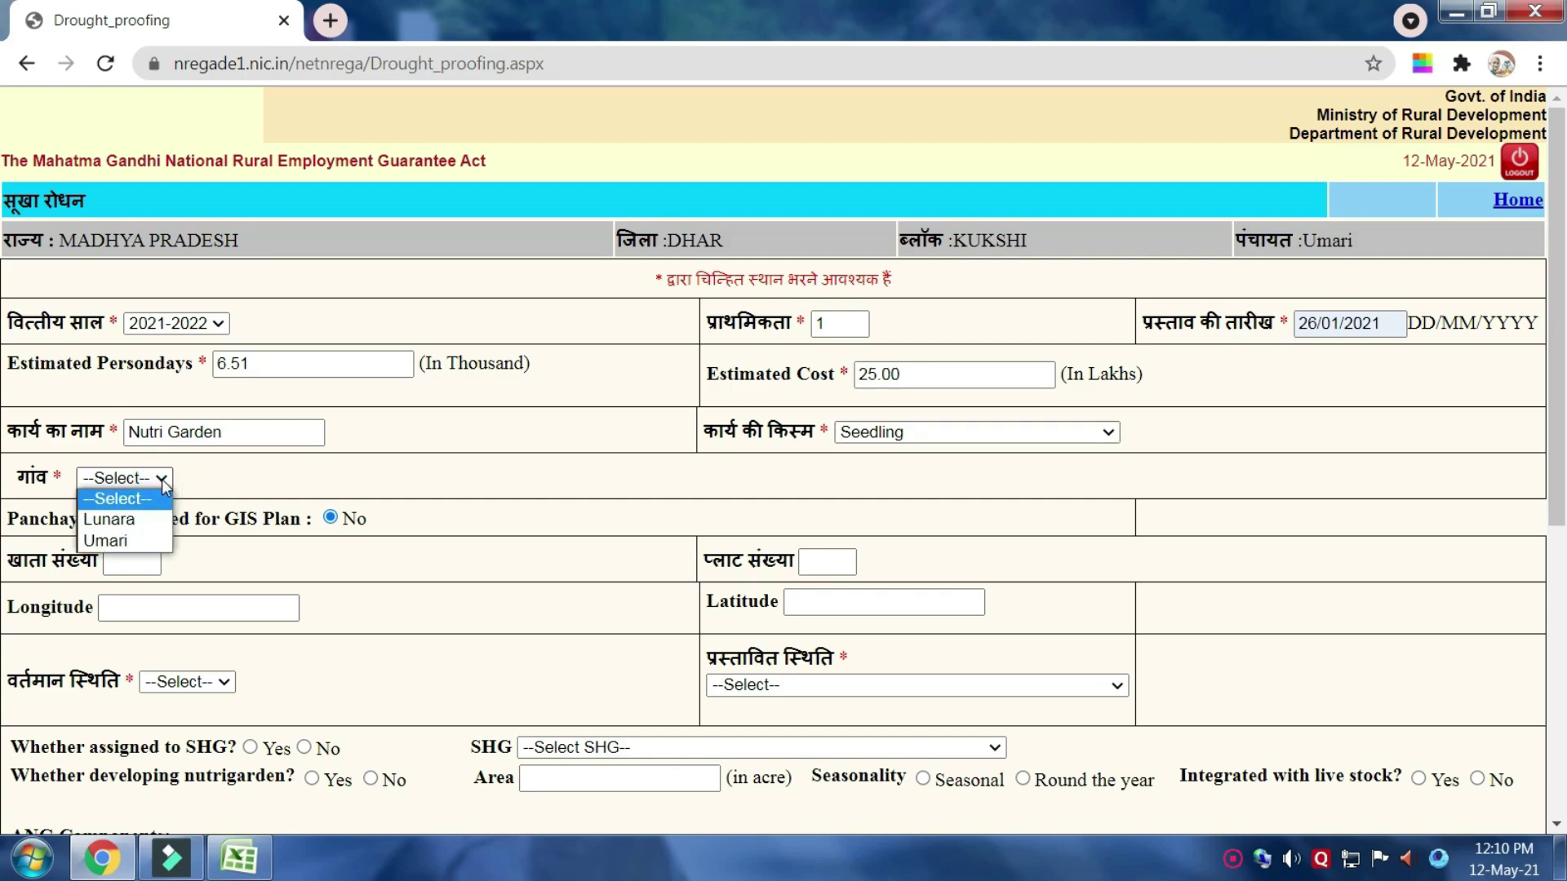
{"action": "left_click", "coordinate": [111, 532]}
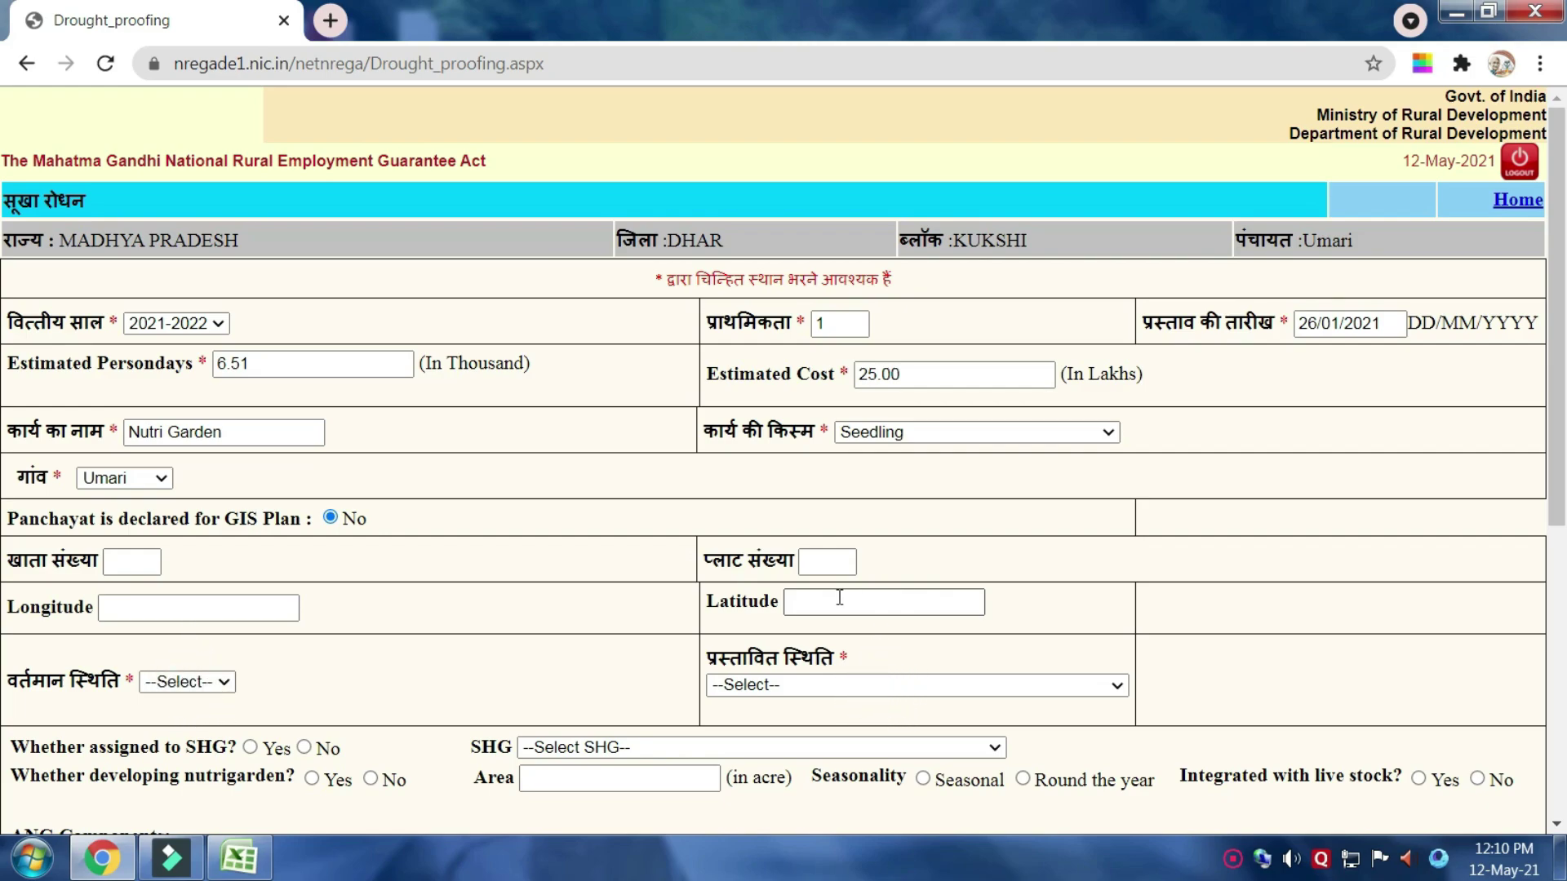
{"action": "left_click", "coordinate": [189, 682]}
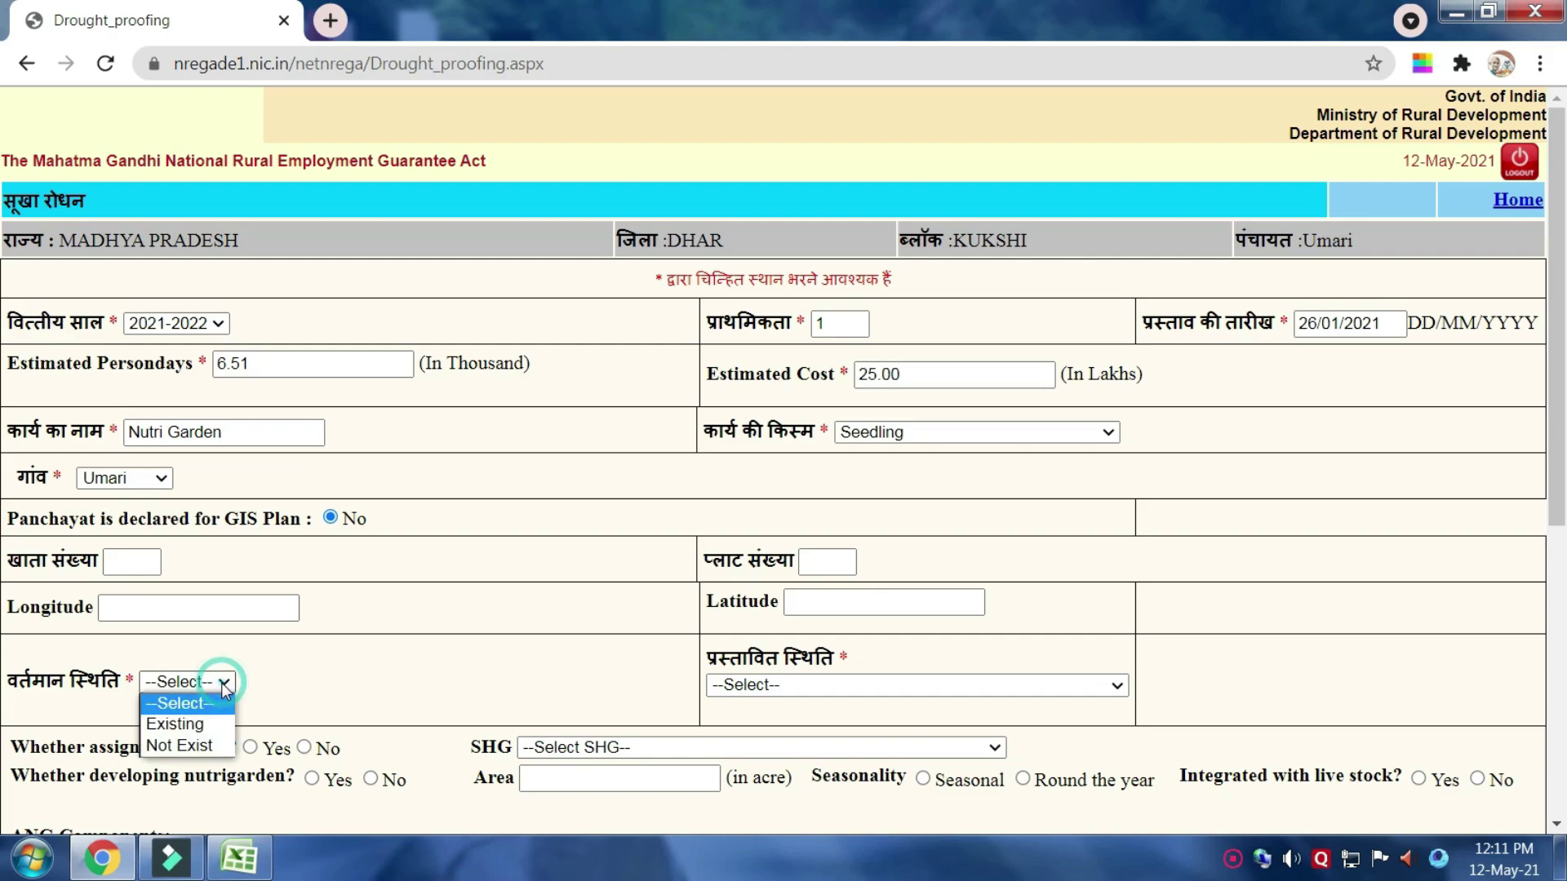
{"action": "left_click", "coordinate": [165, 747]}
{"action": "left_click", "coordinate": [1116, 686]}
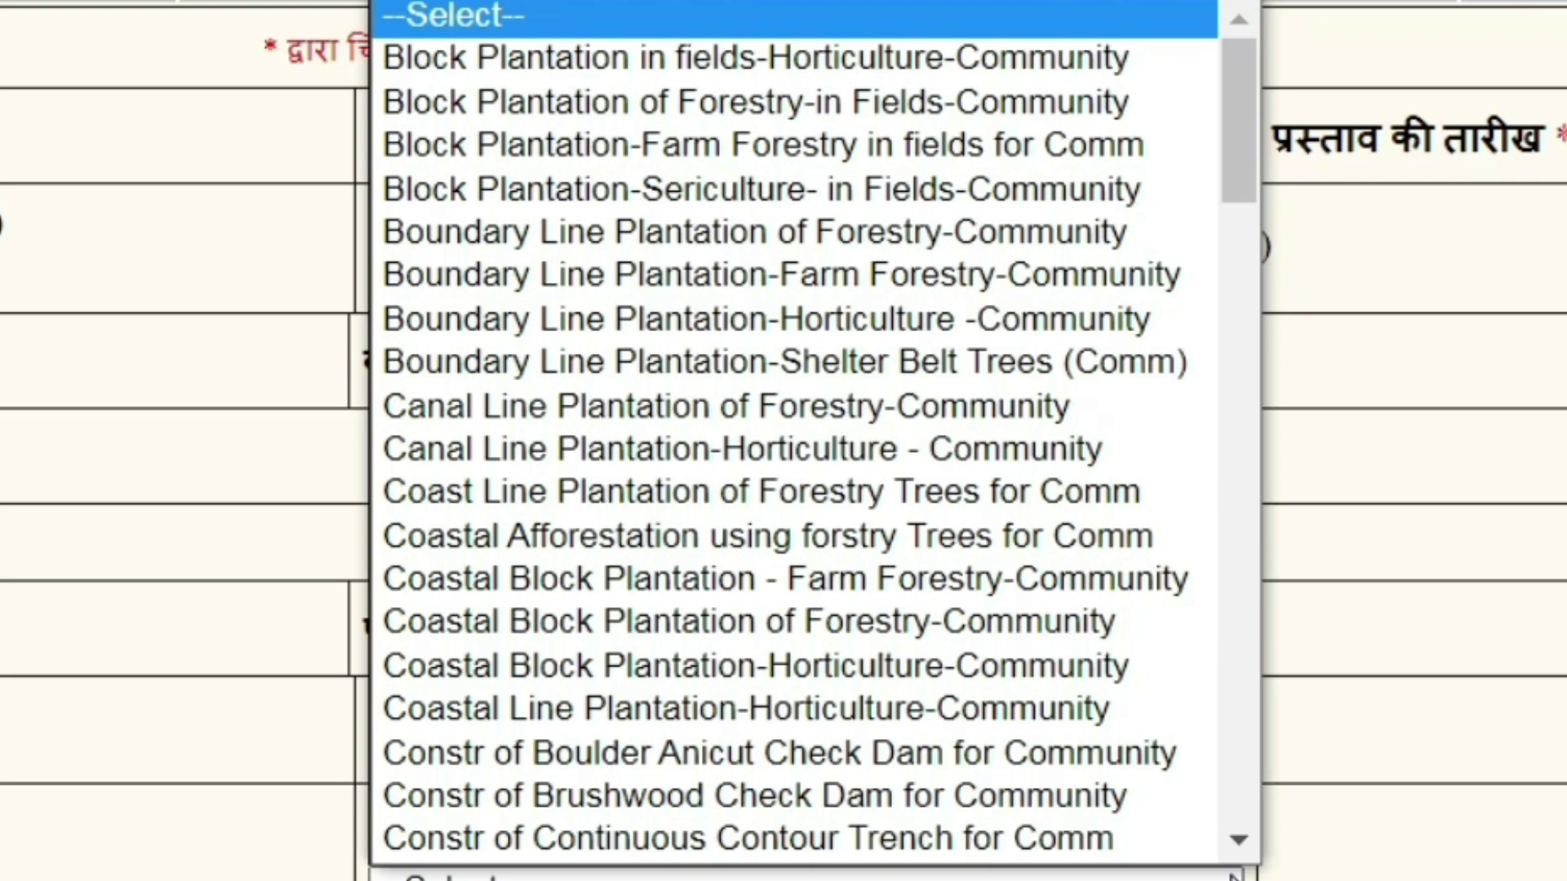
{"action": "left_click", "coordinate": [700, 57]}
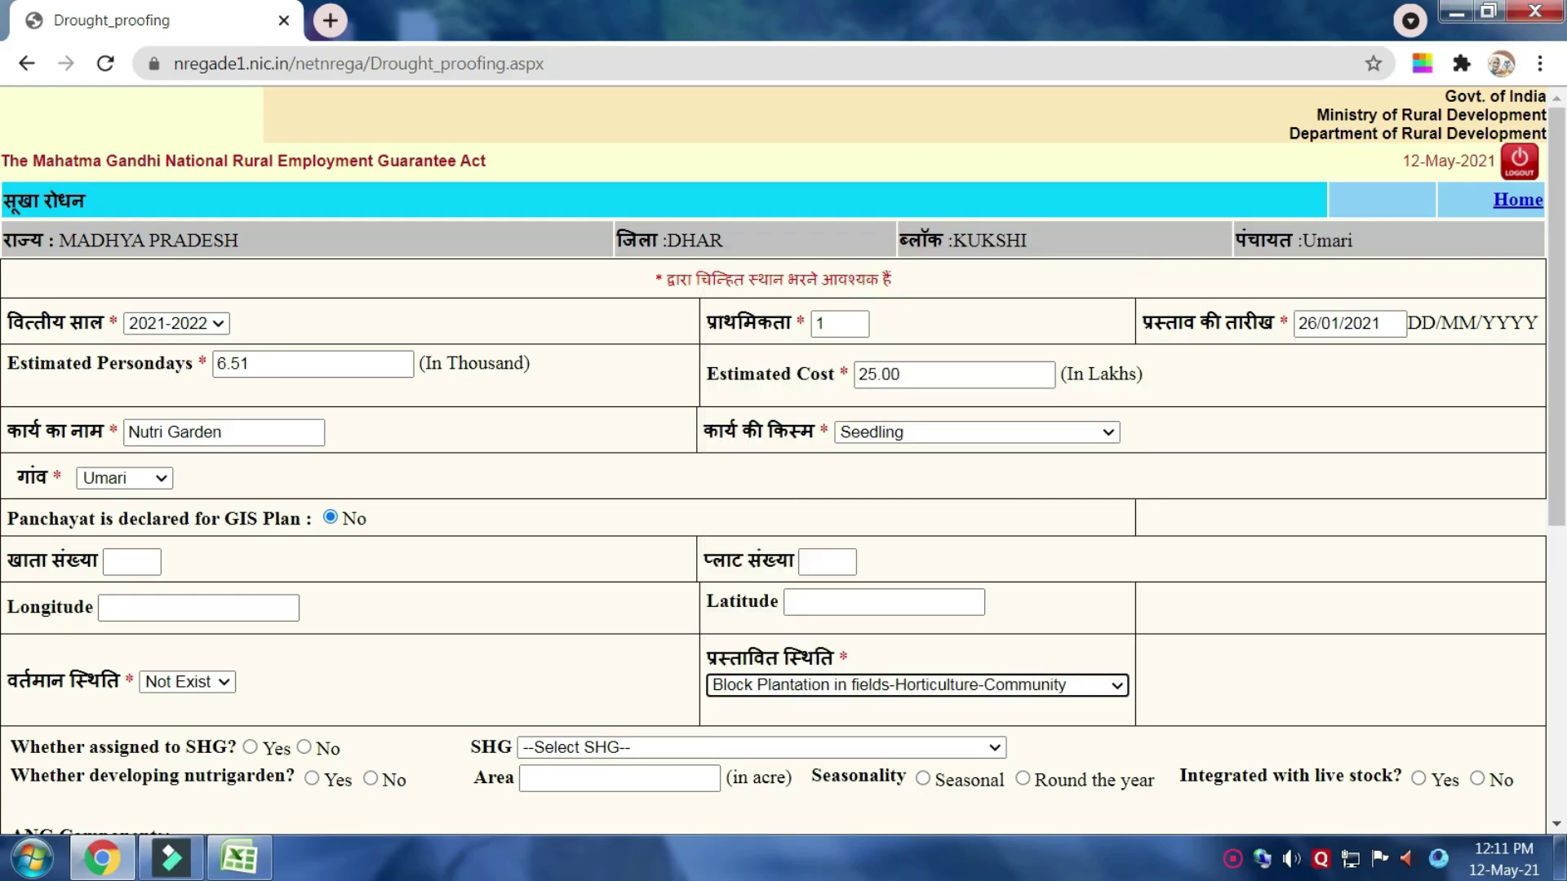
Mark the work as assigned to an SHG and choose BAJARANG SHG as the group.
{"action": "left_click_drag", "start_coordinate": [1553, 494], "coordinate": [1553, 839]}
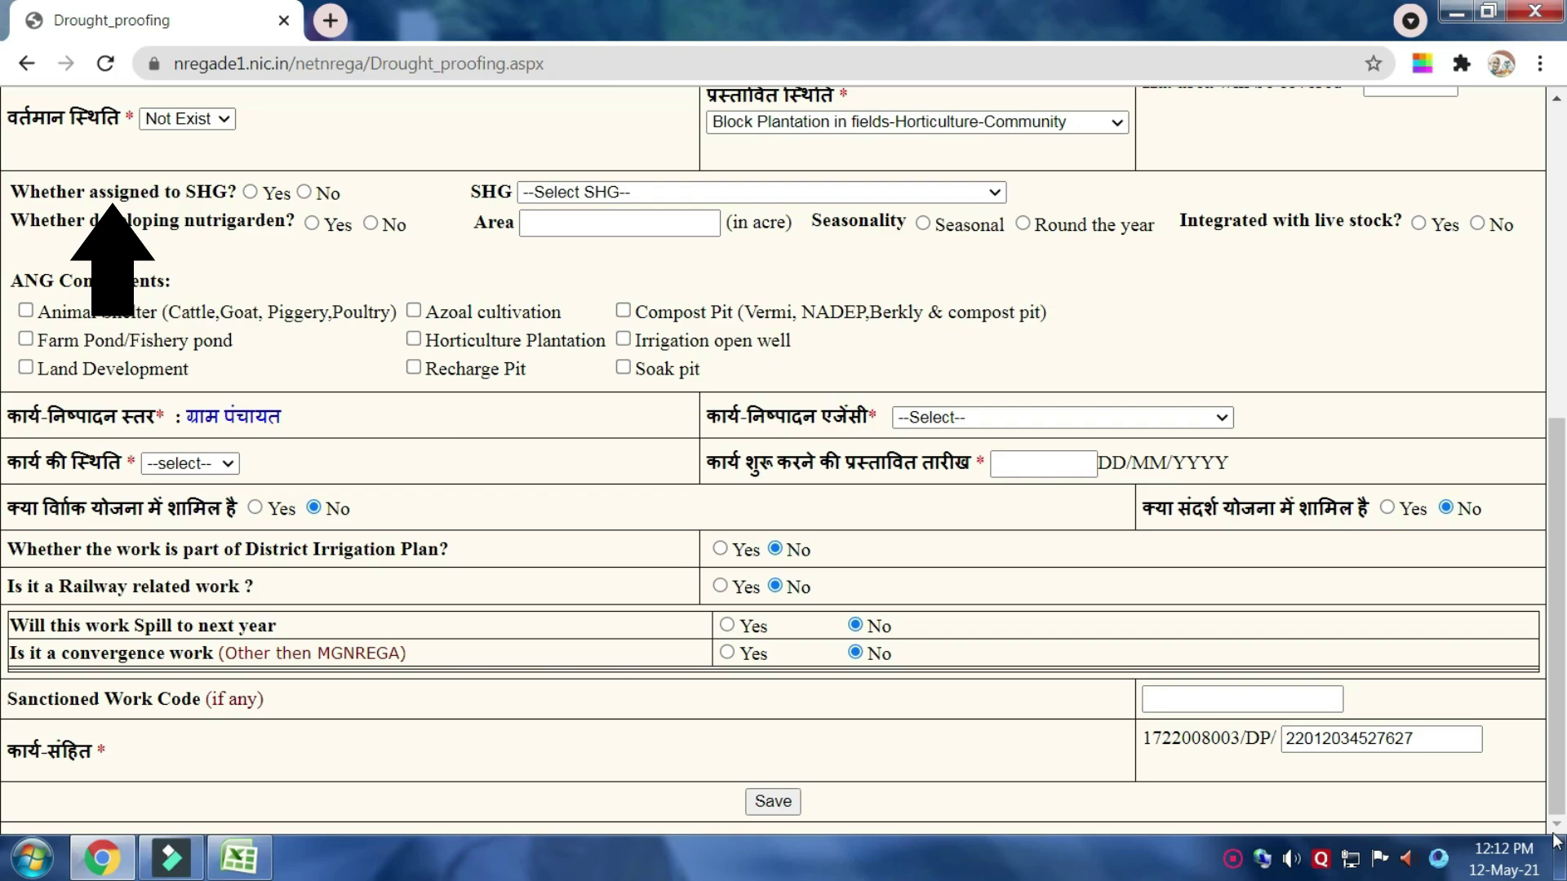
{"action": "left_click", "coordinate": [250, 192]}
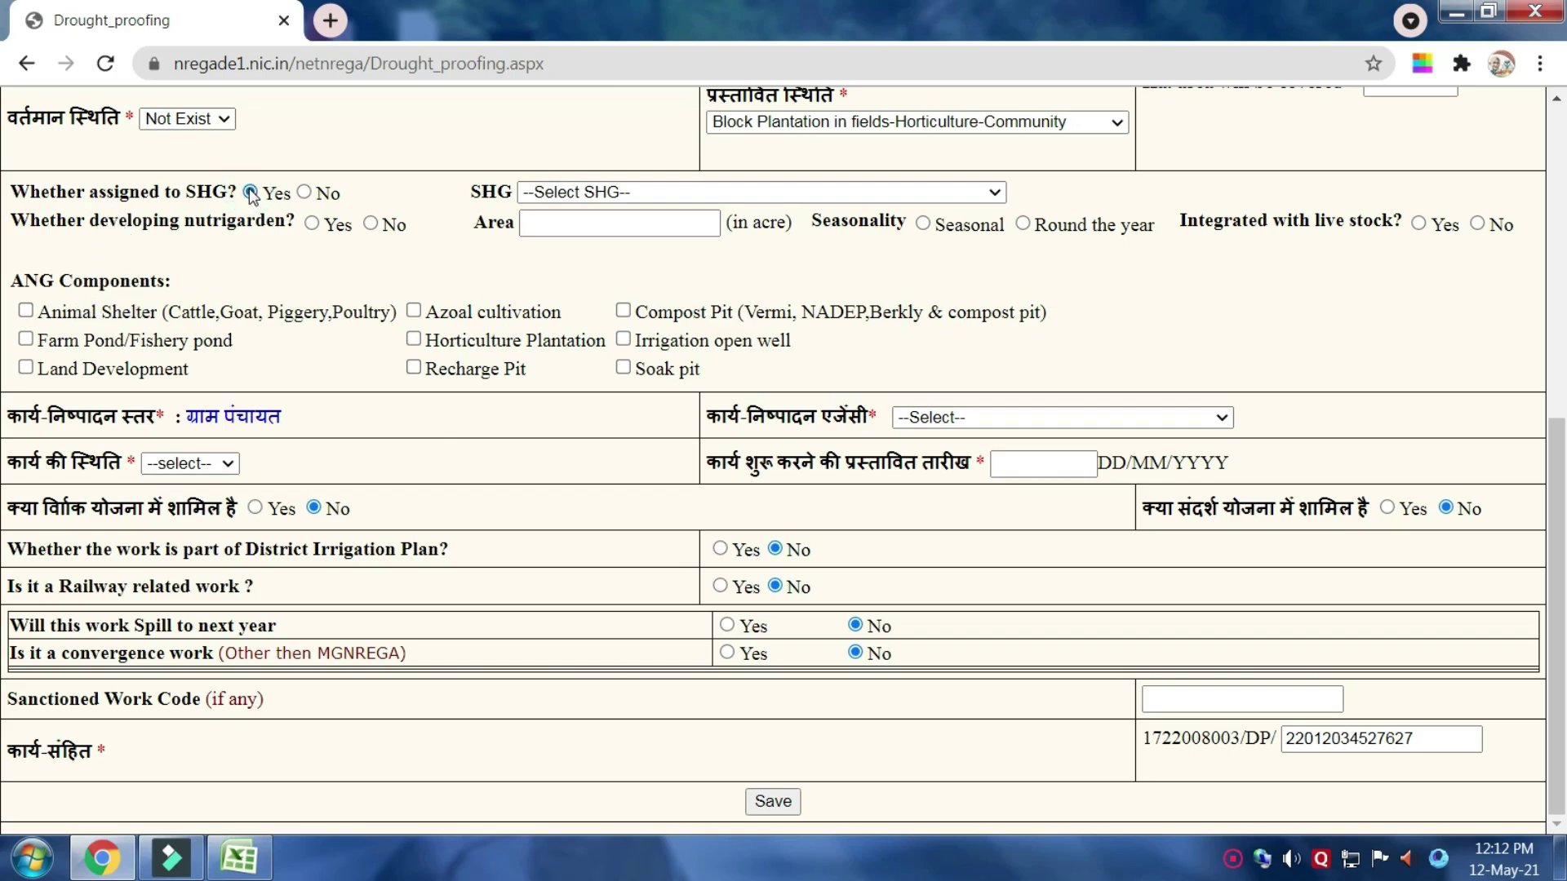
{"action": "left_click", "coordinate": [993, 192]}
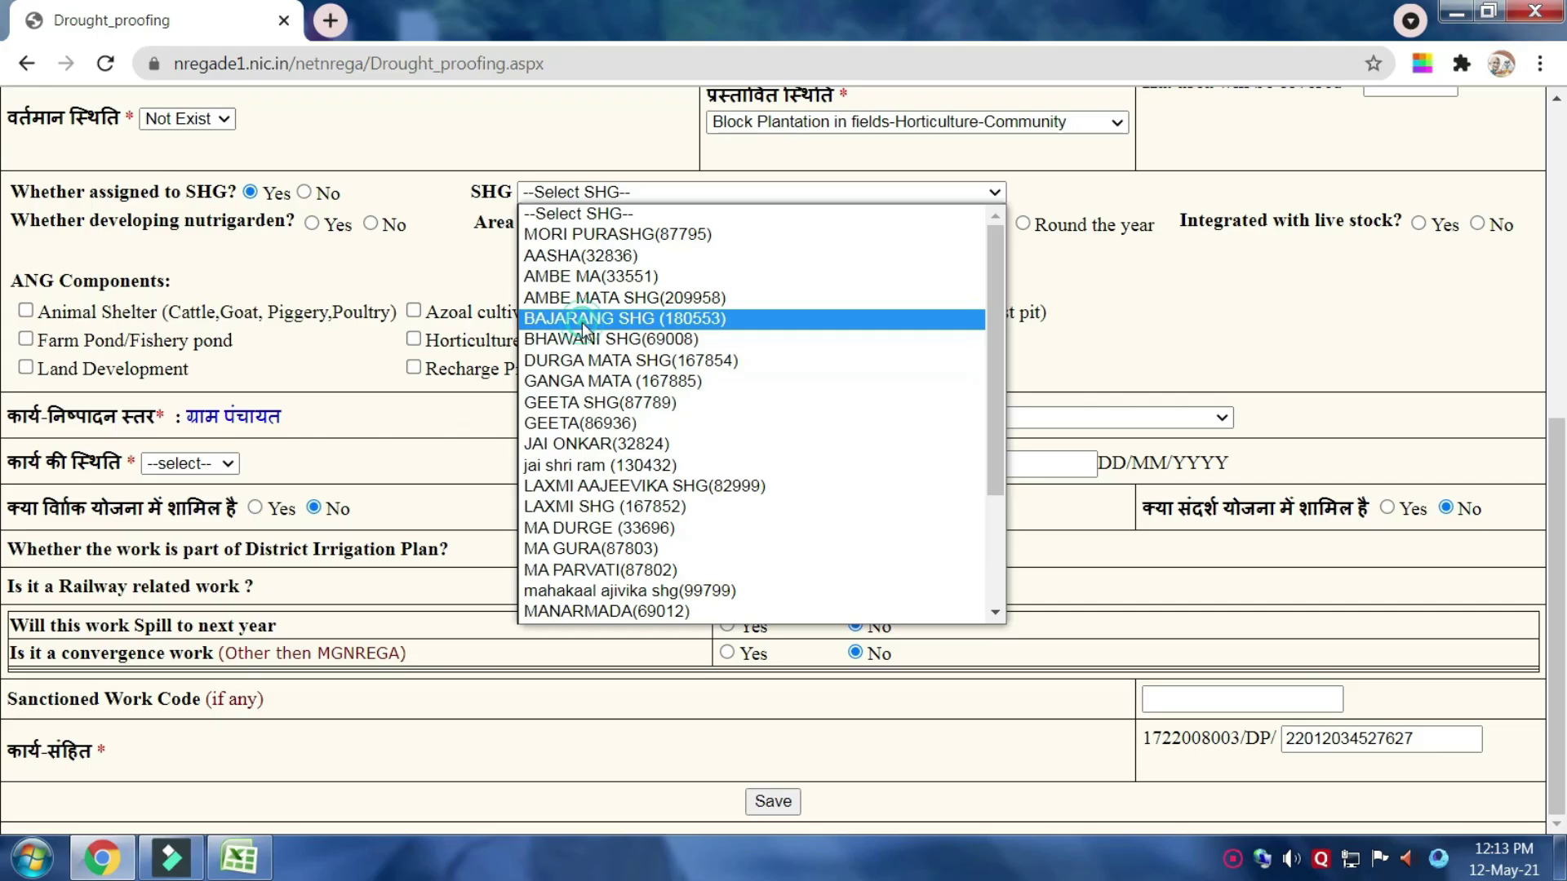
{"action": "left_click", "coordinate": [413, 253]}
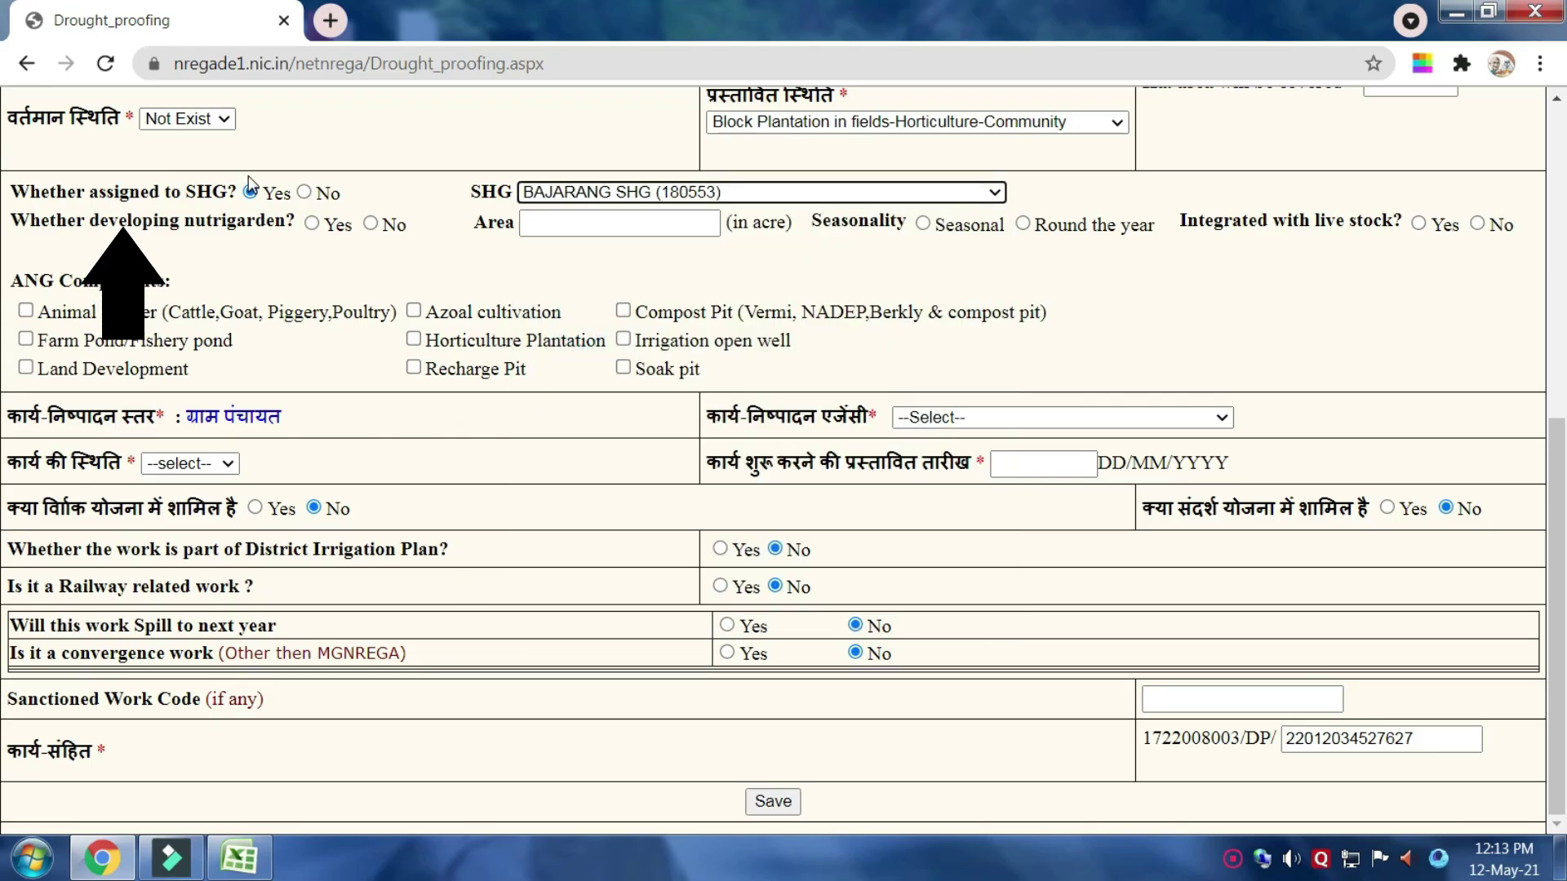
Mark the work as developing a nutrigarden of 1.5 acres, with Round the year seasonality and integrated with live stock.
{"action": "left_click", "coordinate": [312, 223]}
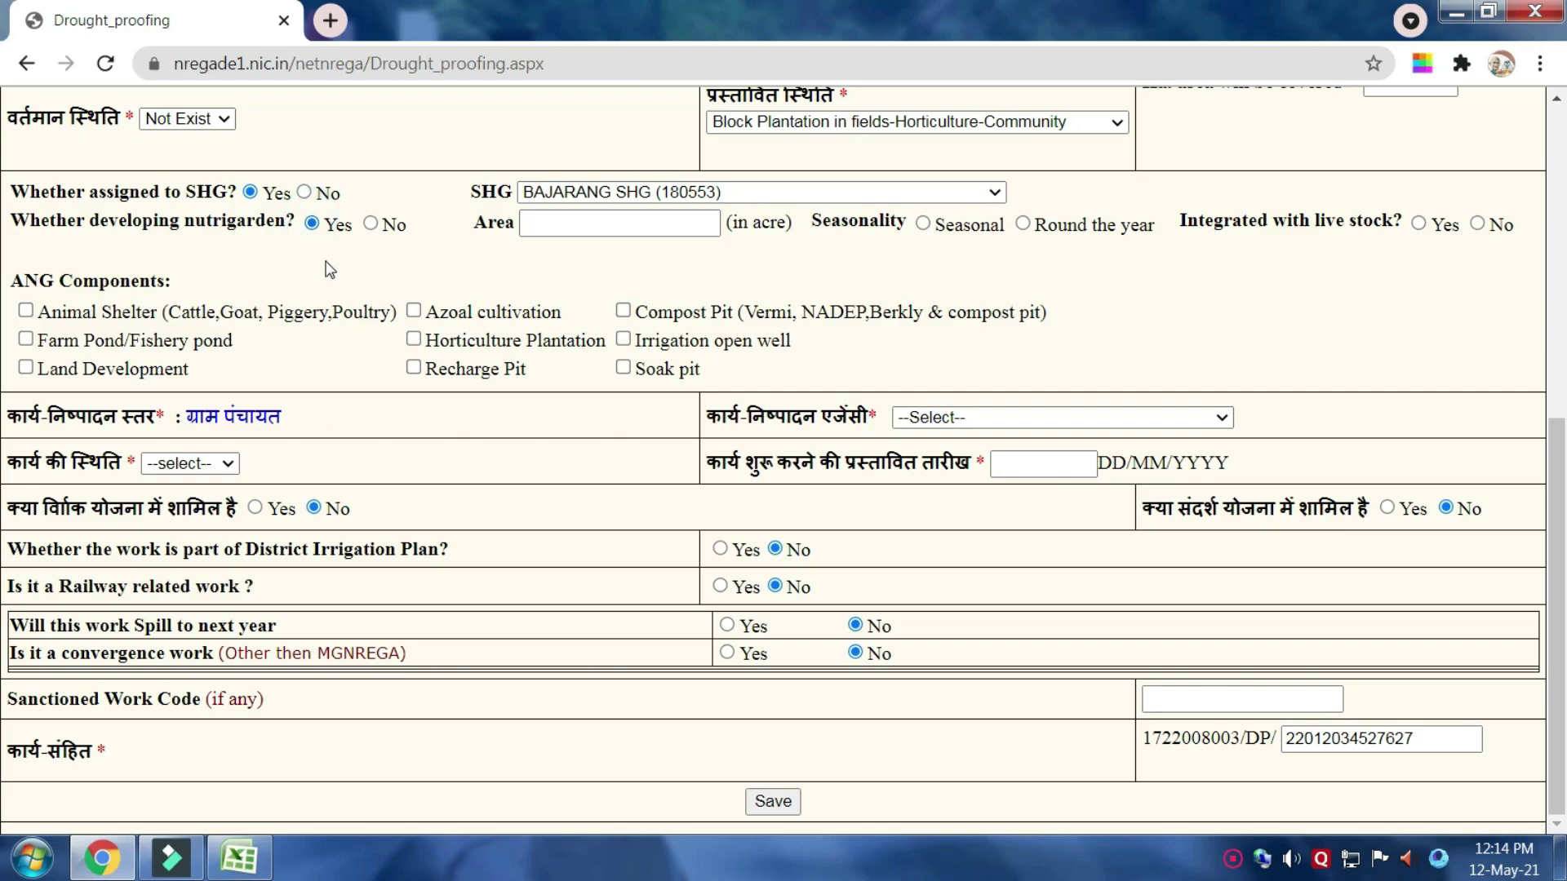
{"action": "key", "text": "Tab"}
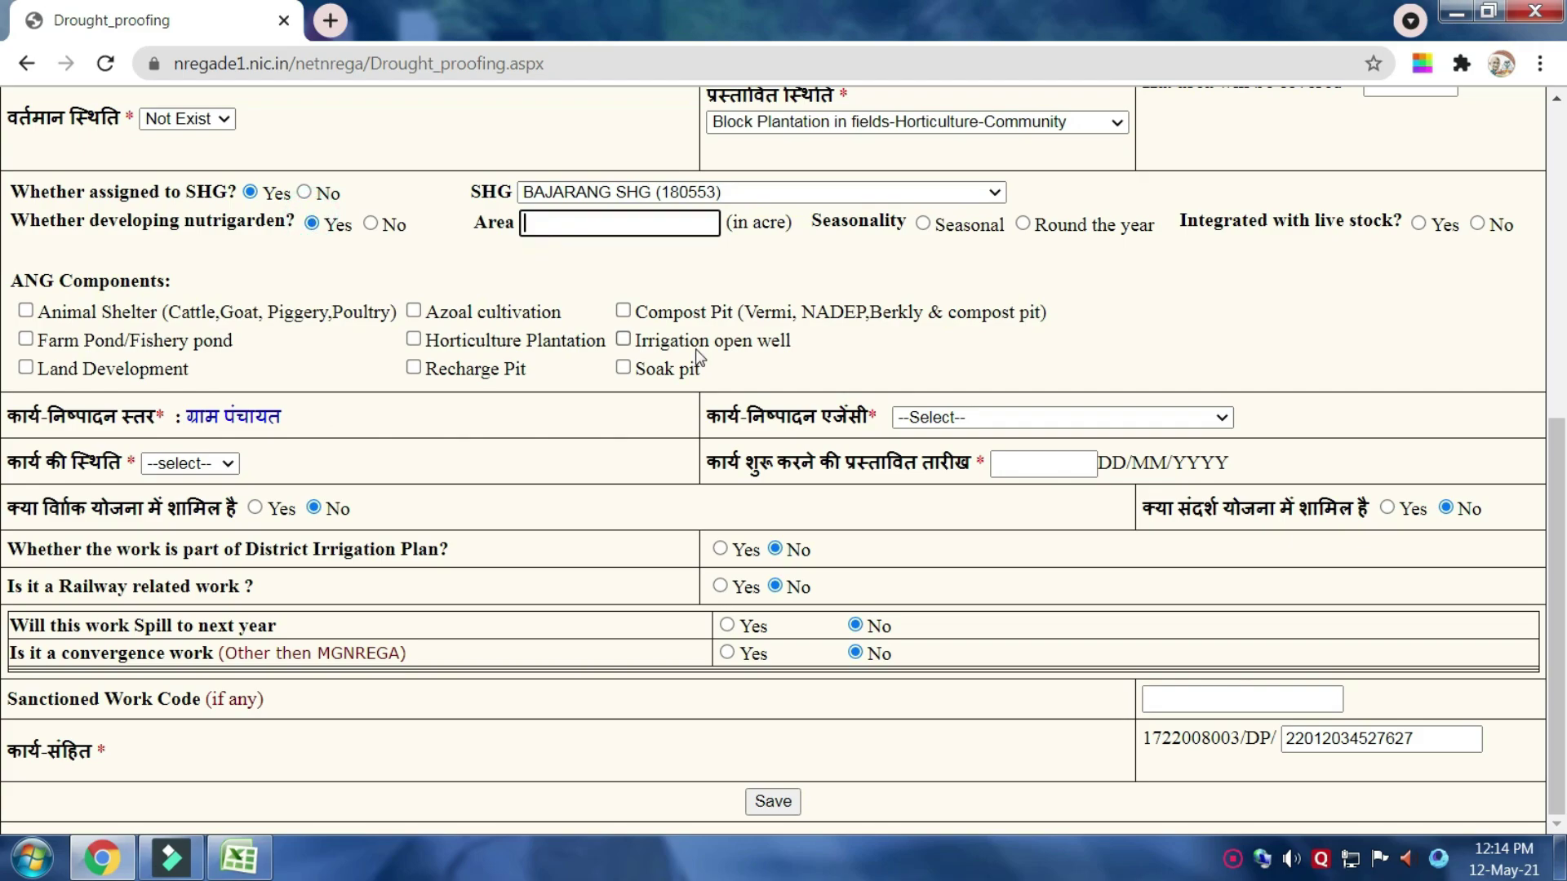
{"action": "type", "text": "1.5"}
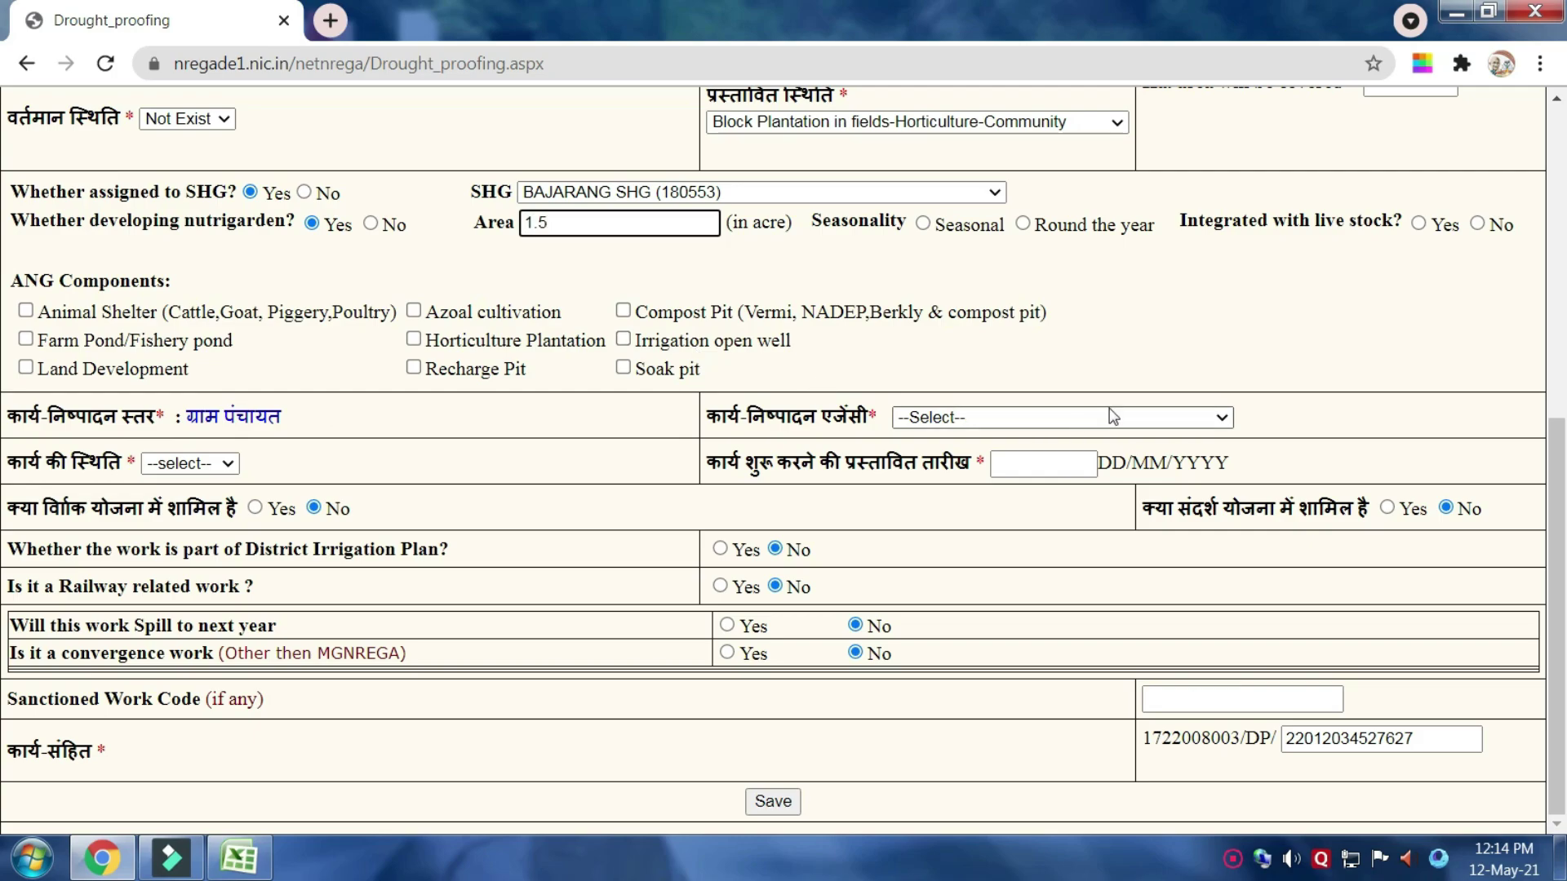
{"action": "left_click", "coordinate": [1201, 325]}
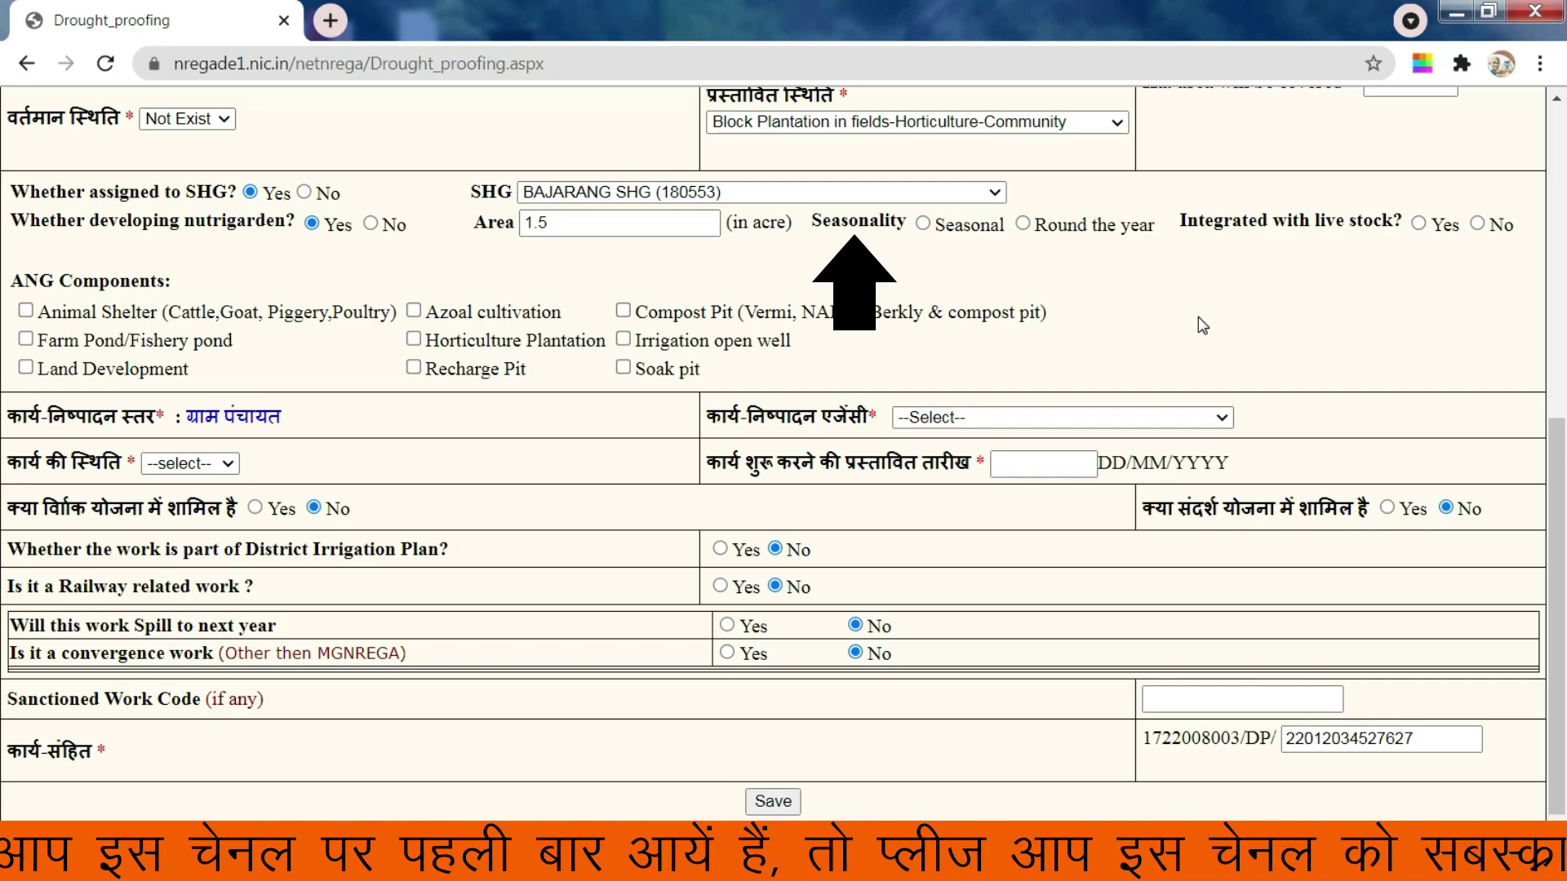
{"action": "left_click", "coordinate": [1024, 226]}
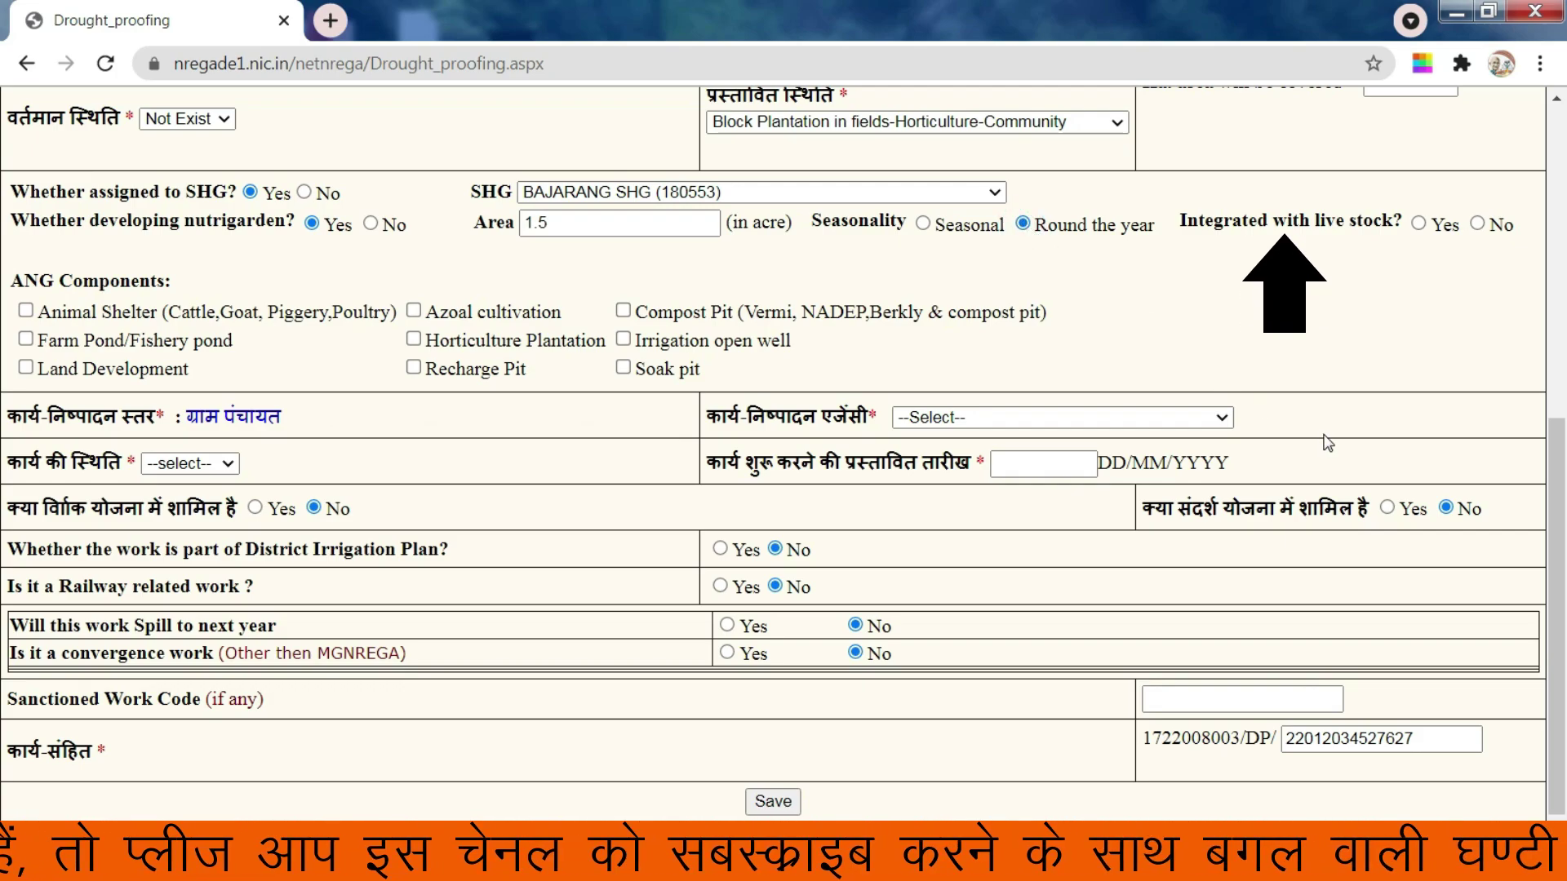
{"action": "left_click", "coordinate": [1416, 229]}
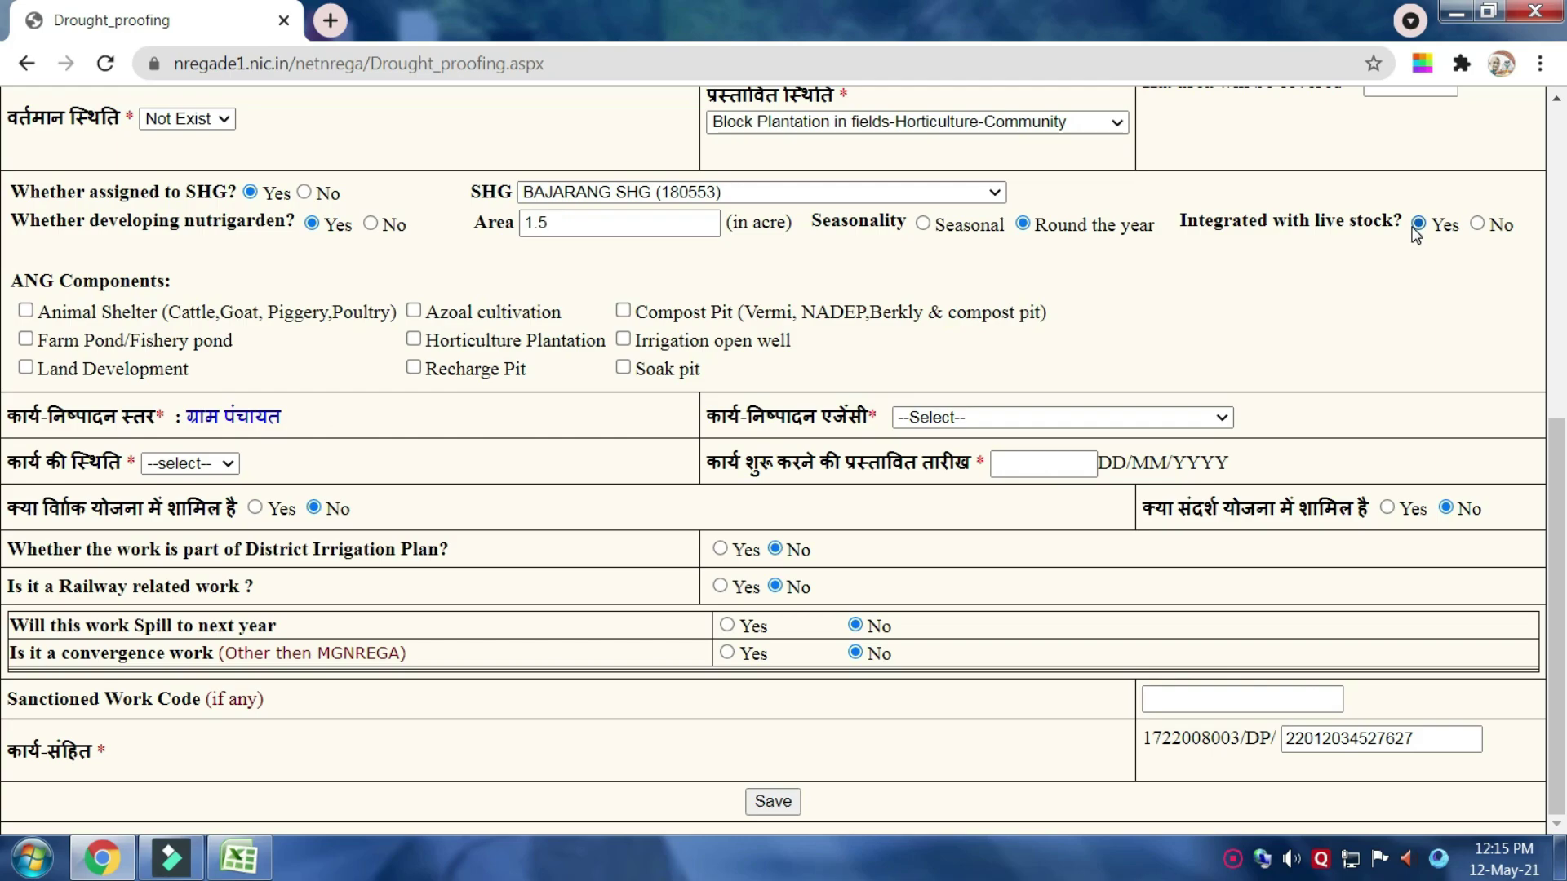
Set the executing agency to RES-MANAWAR, the work status to New and the proposed start date to 12/06/2021.
{"action": "left_click", "coordinate": [1223, 417]}
{"action": "scroll", "coordinate": [982, 609], "scroll_direction": "down", "scroll_amount": 5}
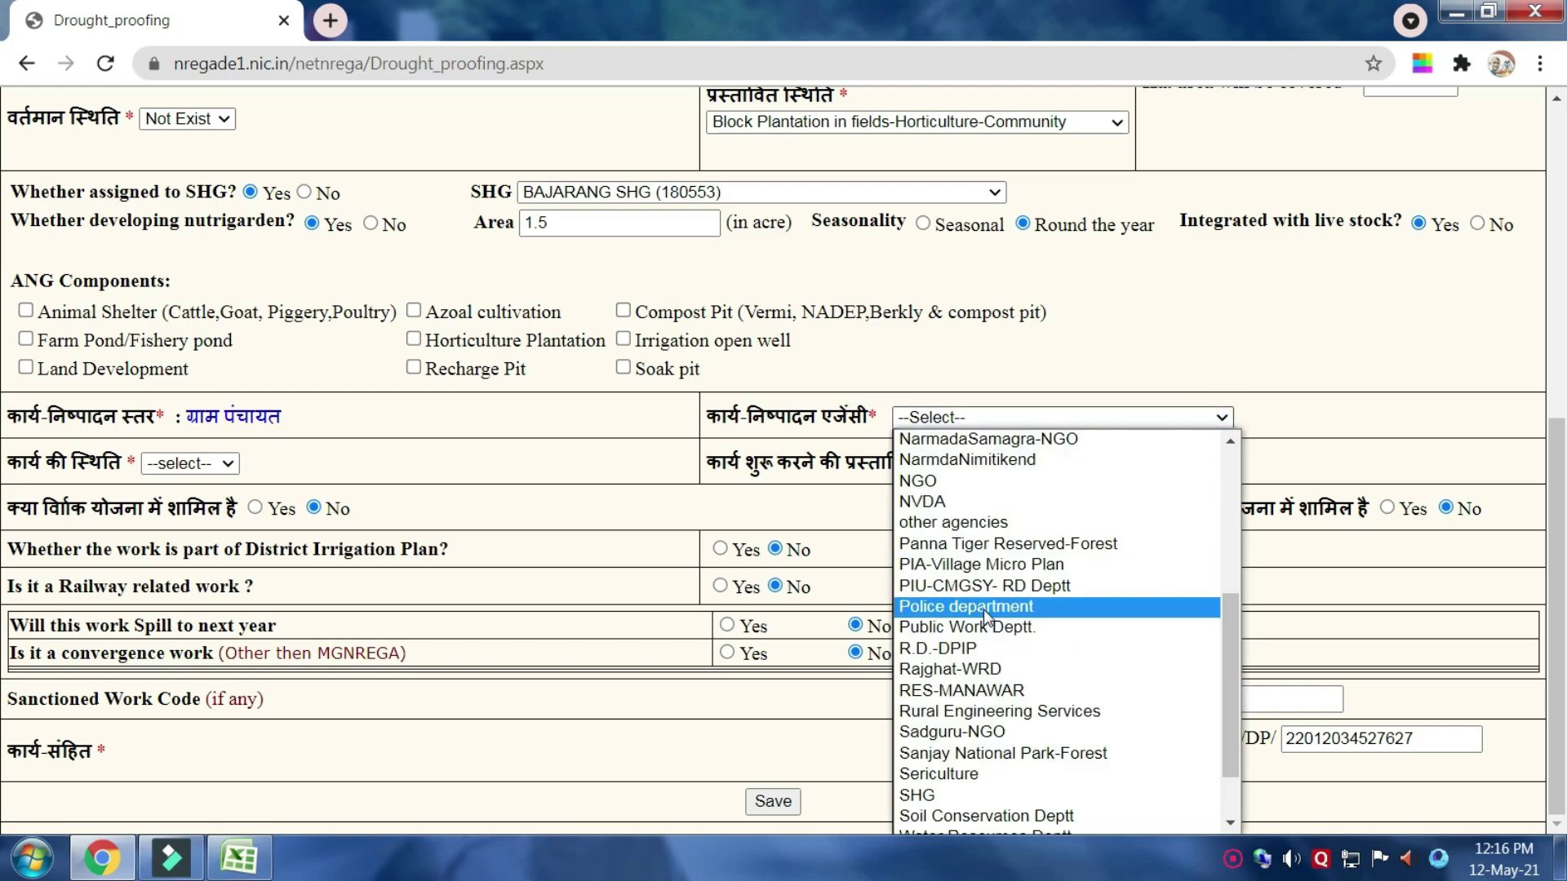
{"action": "left_click", "coordinate": [985, 688]}
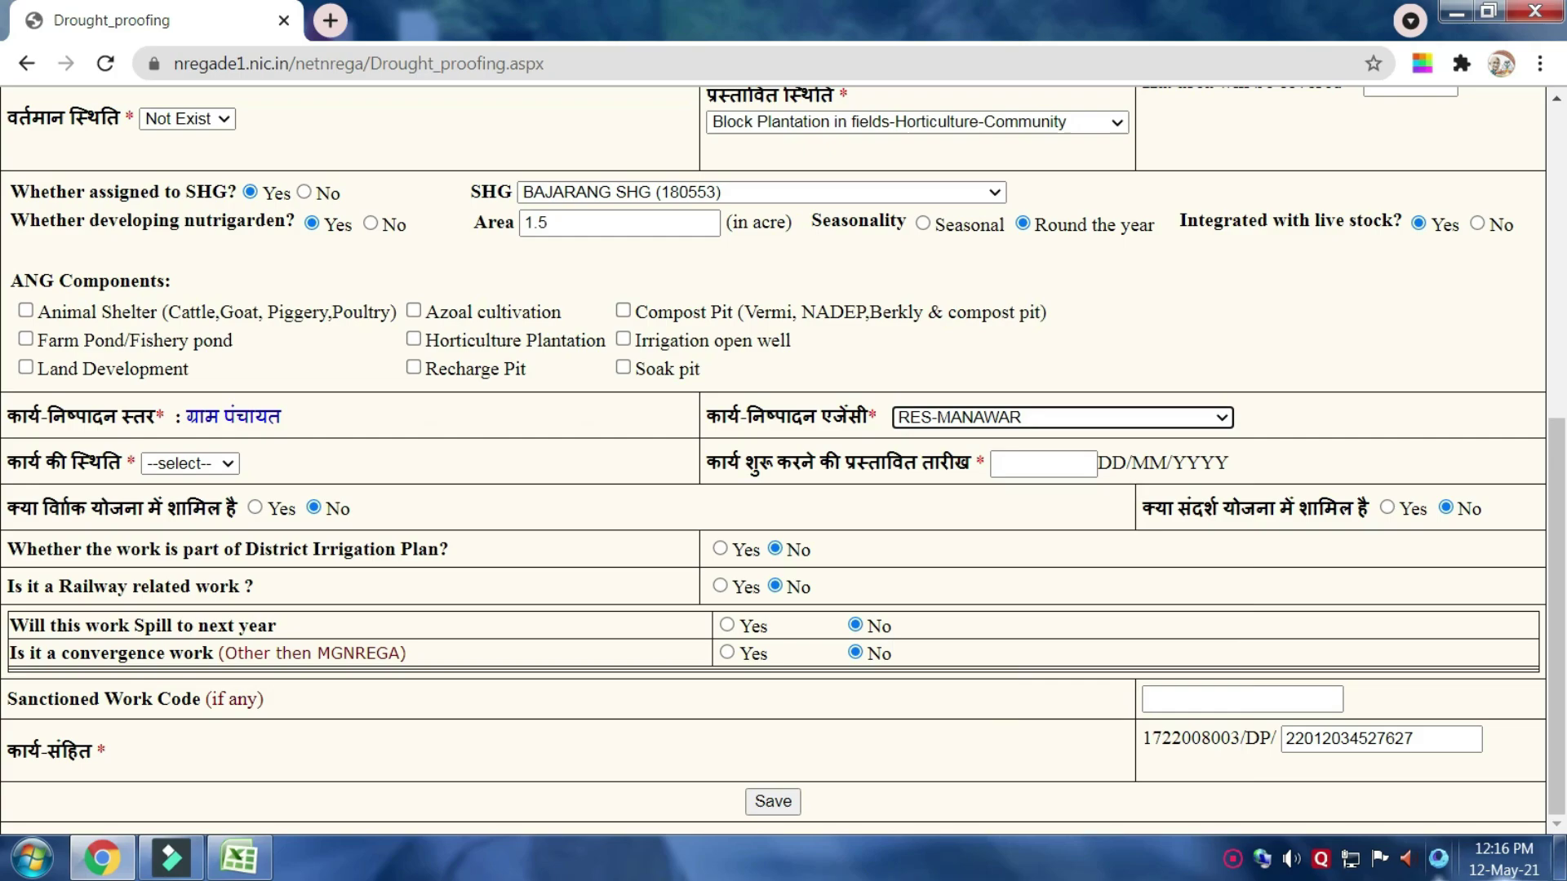
{"action": "left_click", "coordinate": [228, 463]}
{"action": "left_click", "coordinate": [163, 505]}
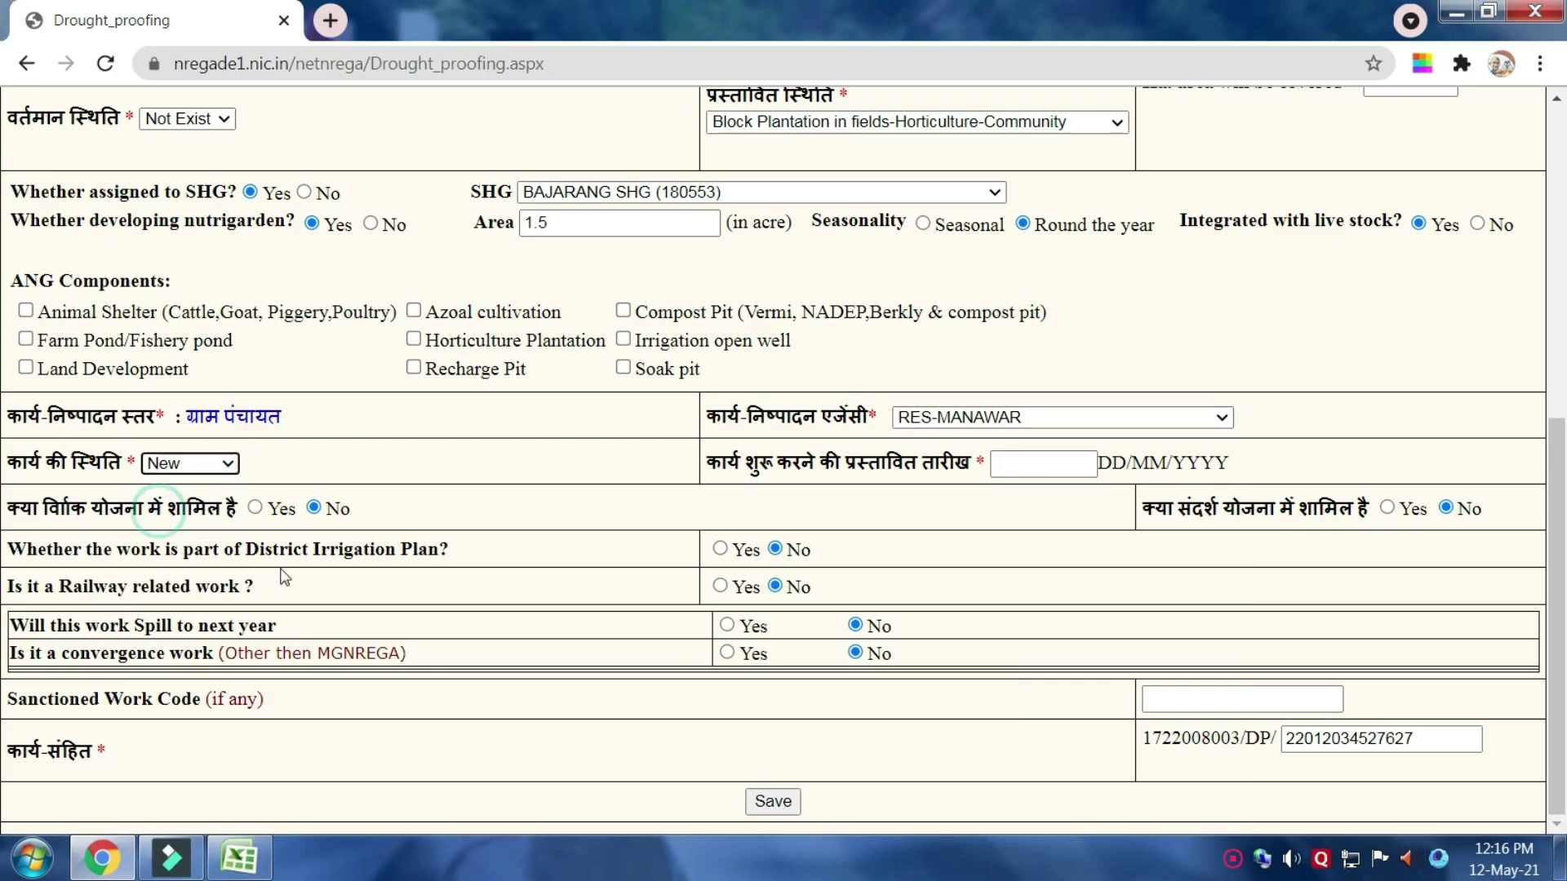
{"action": "left_click", "coordinate": [1002, 472]}
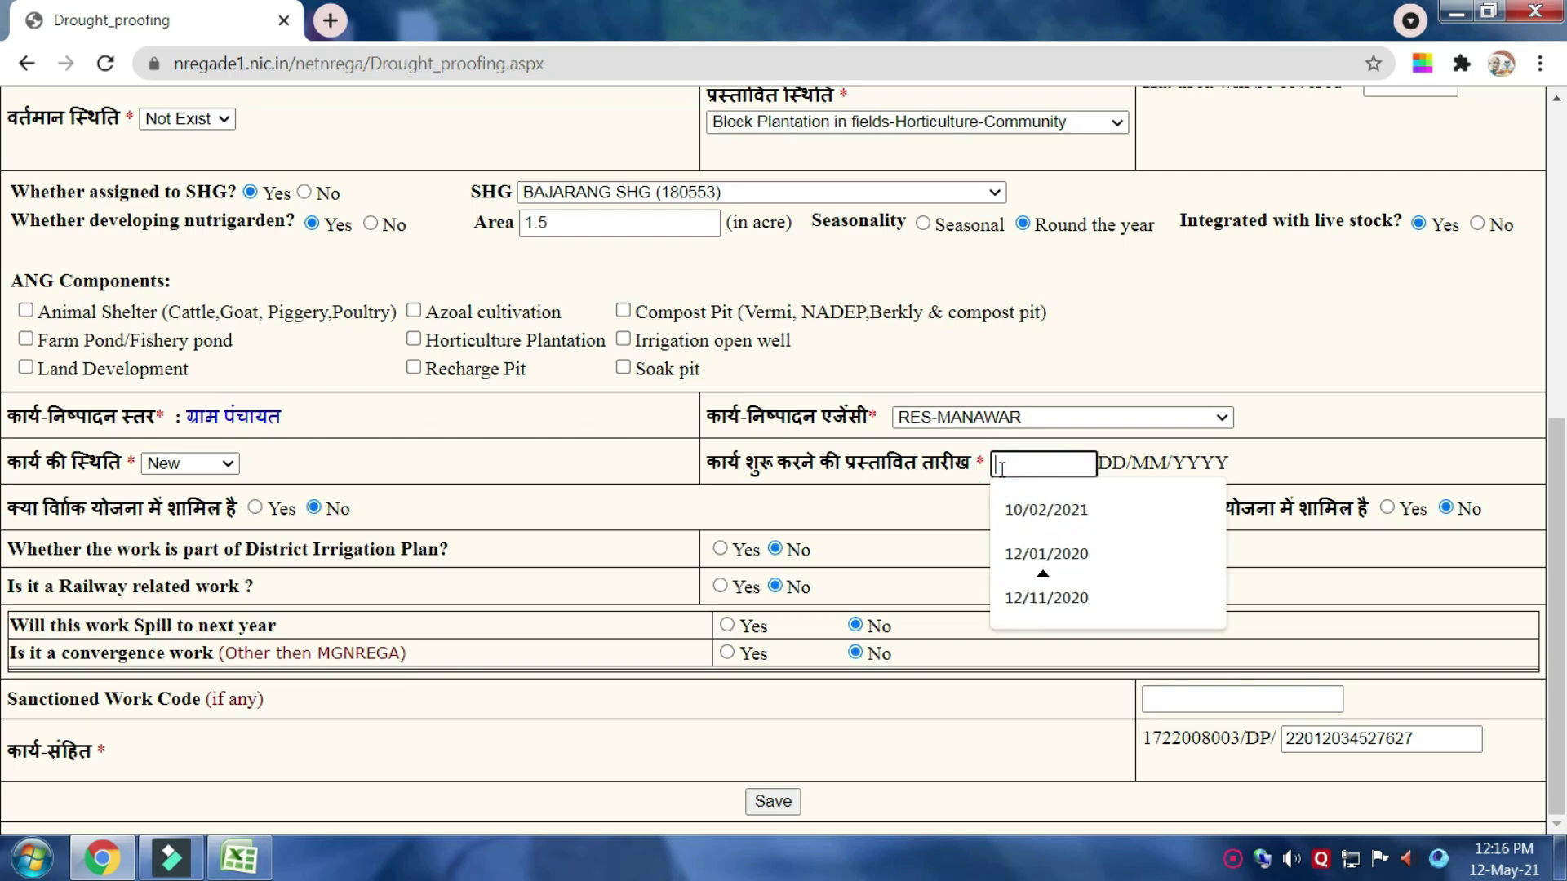
{"action": "type", "text": "12/06/2021"}
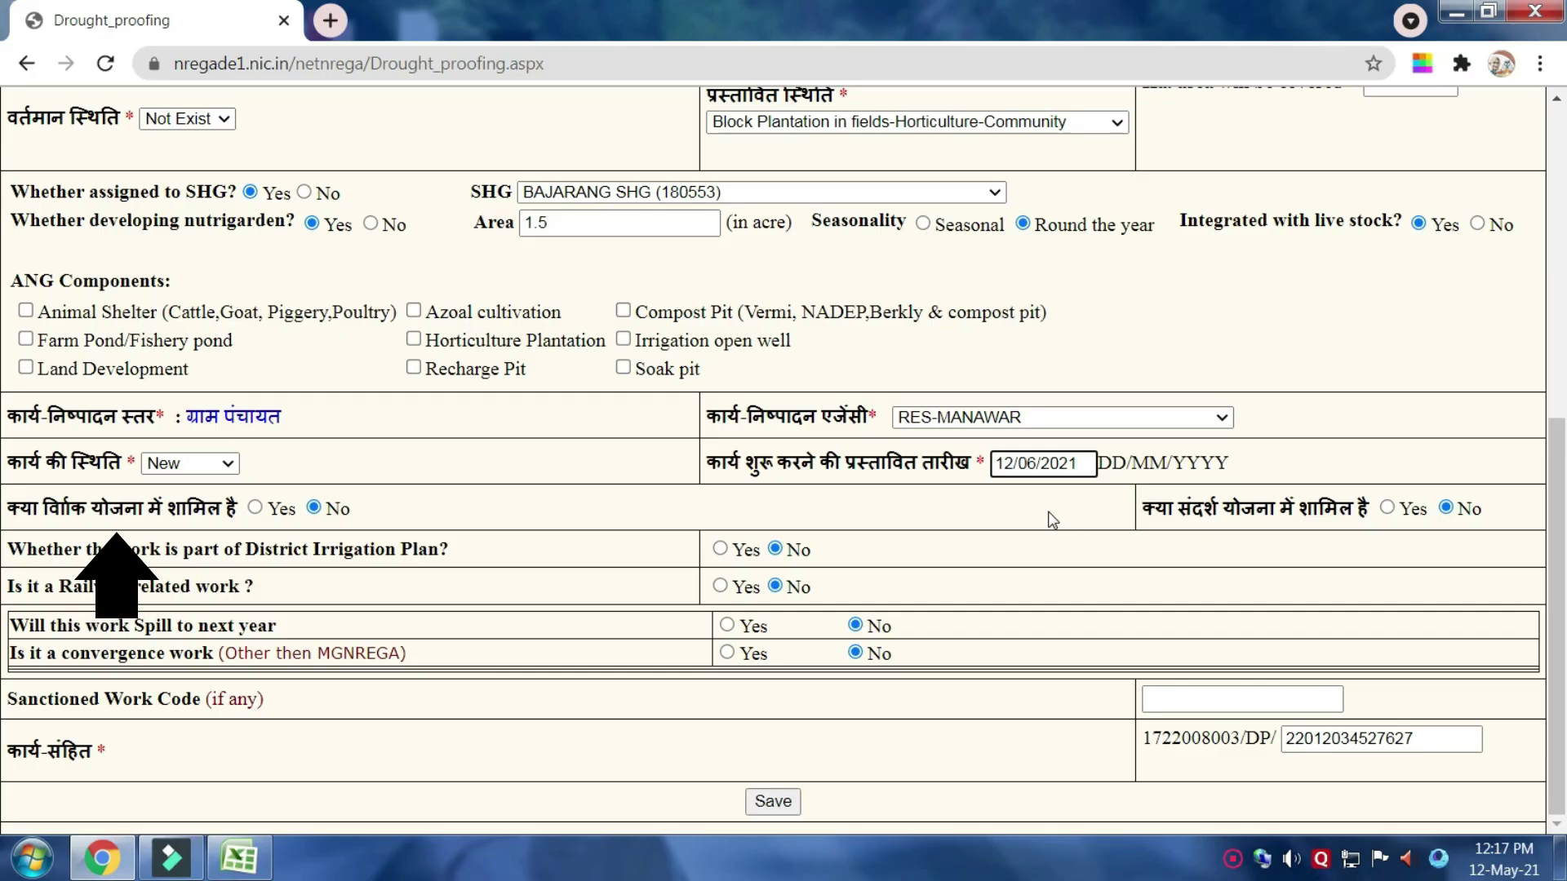
Answer Yes for inclusion in the annual plan, inclusion in the perspective plan and spill to next year, and submit the form.
{"action": "left_click", "coordinate": [255, 507]}
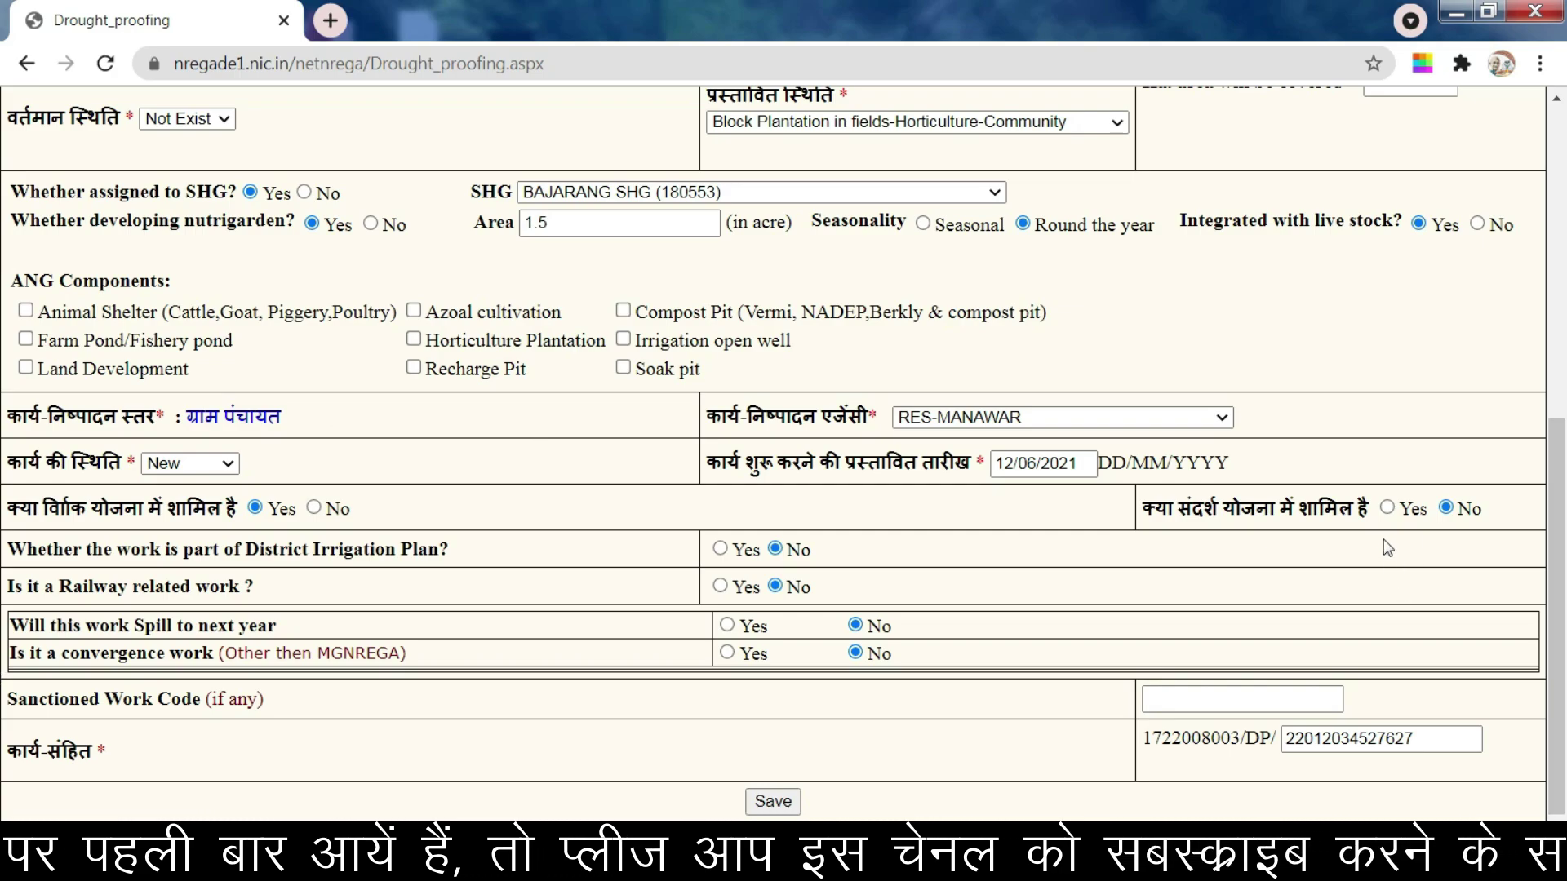
{"action": "left_click", "coordinate": [1386, 507]}
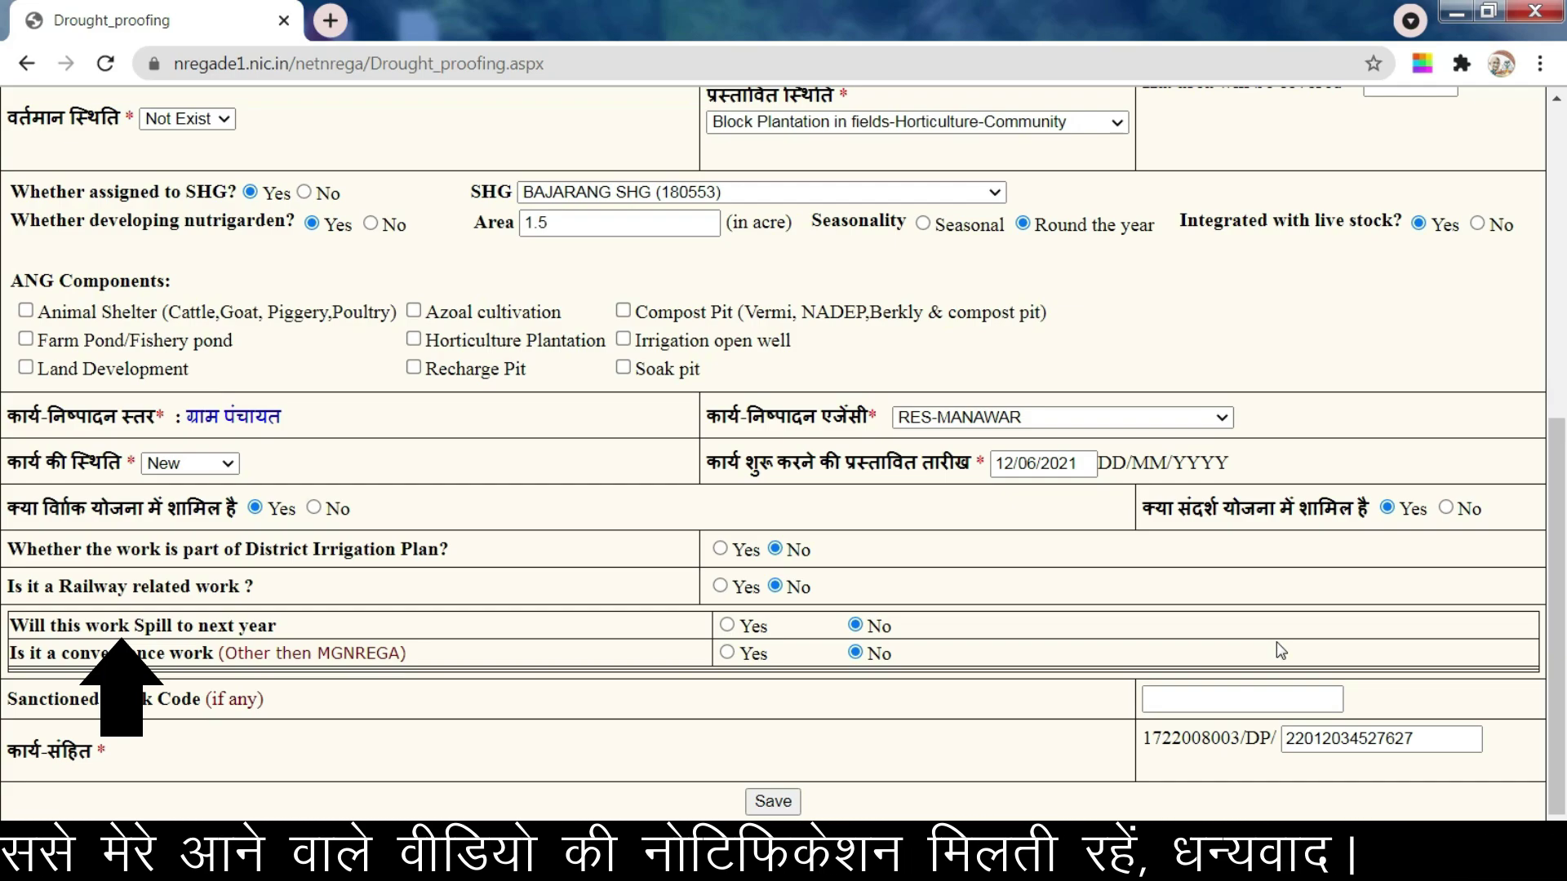
{"action": "left_click", "coordinate": [727, 626]}
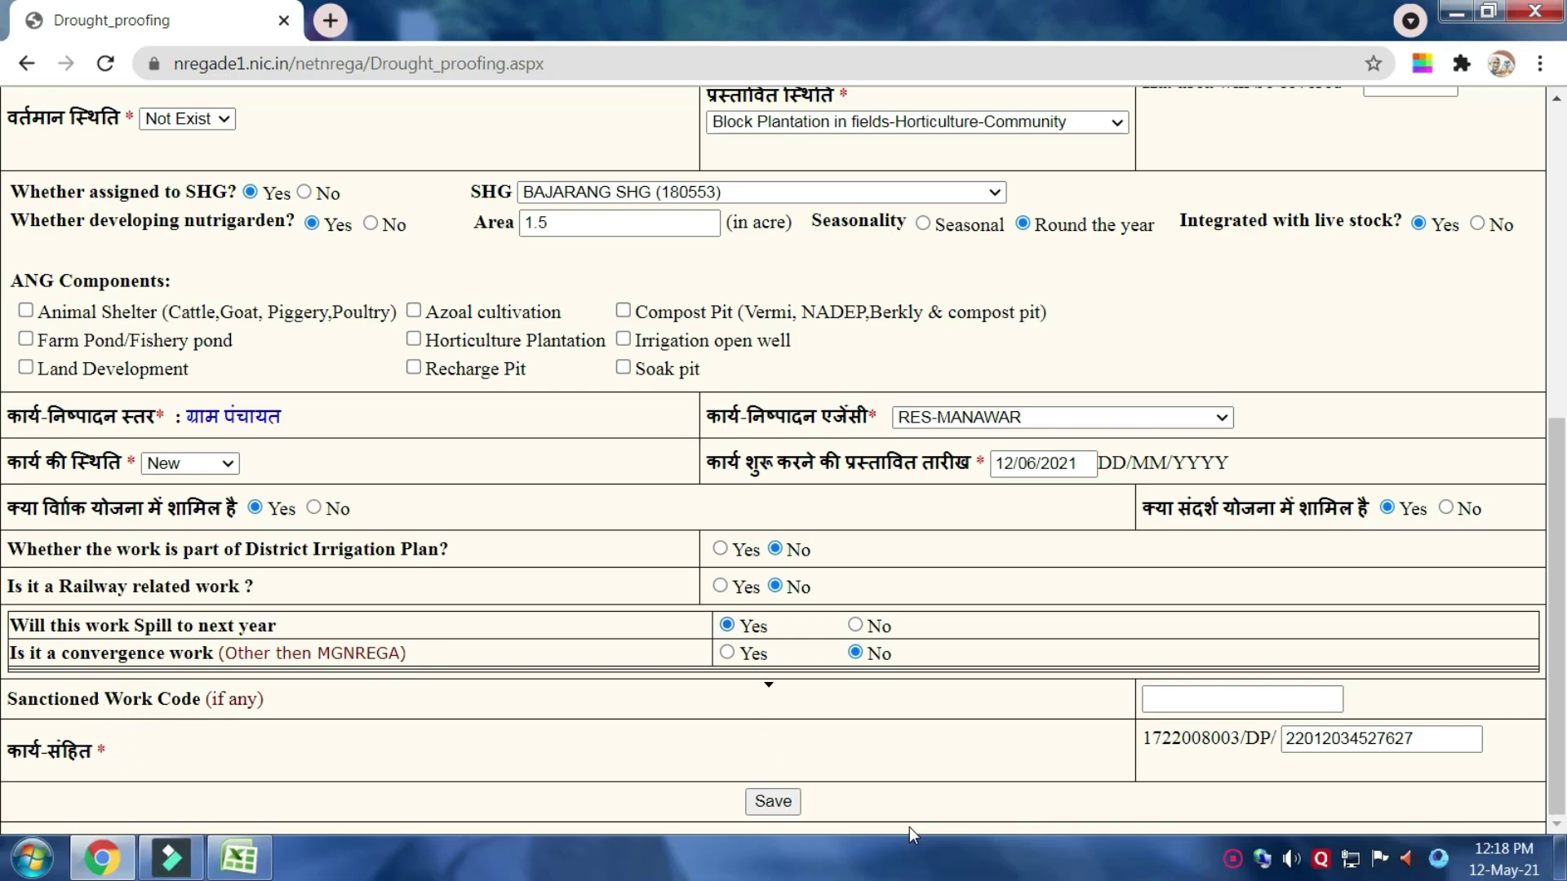
{"action": "left_click", "coordinate": [772, 801]}
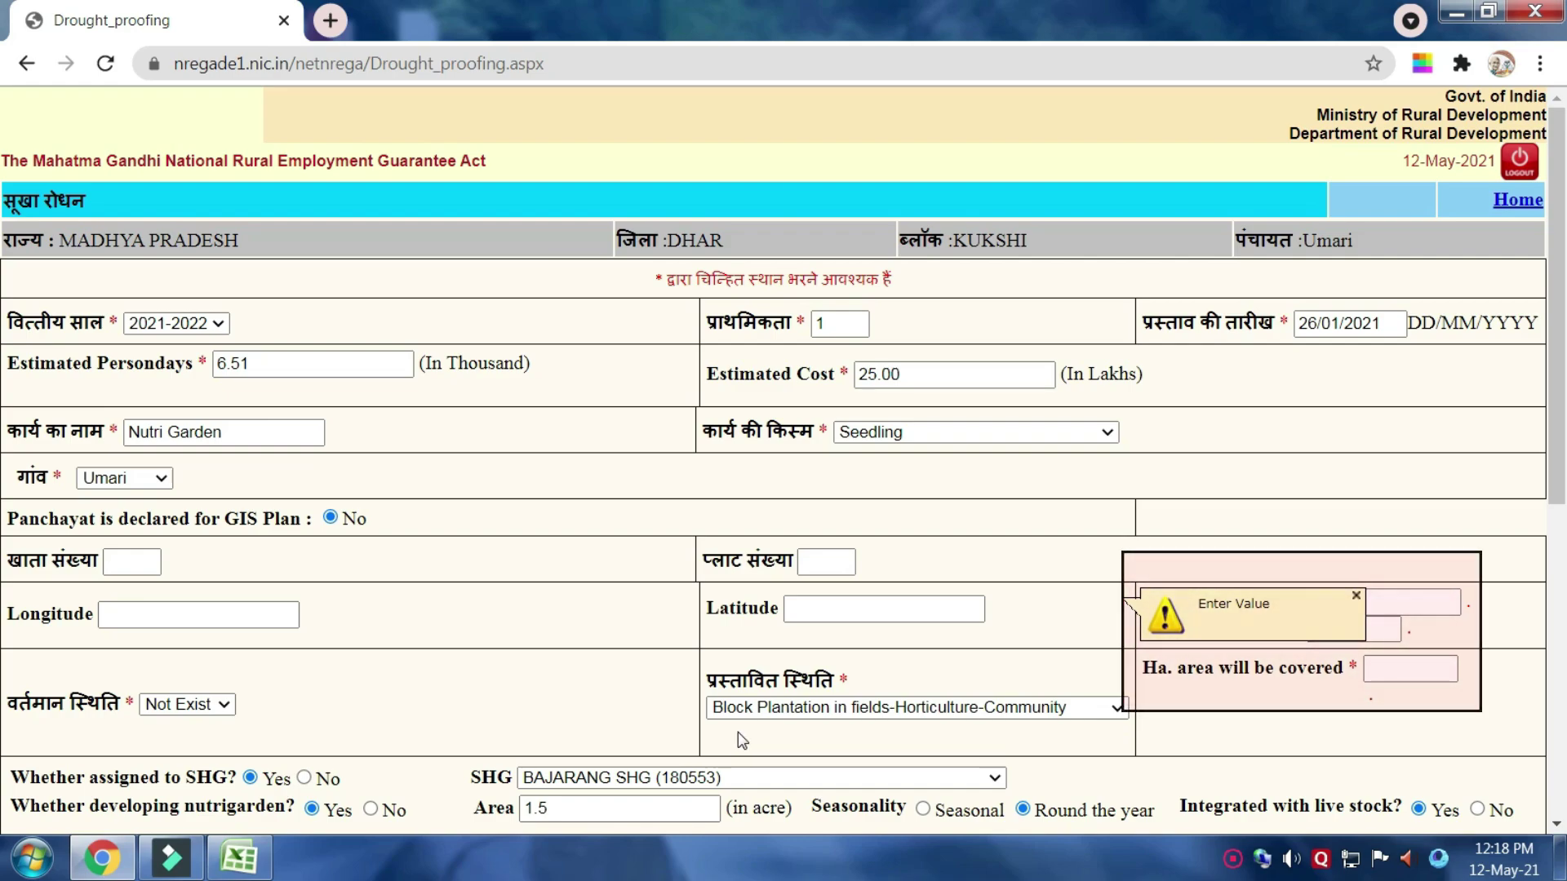
Enter 2500 total plants planted, 0.6 ha area covered and 0.60 ha area that will be covered, and submit the form again.
{"action": "left_click", "coordinate": [1354, 608]}
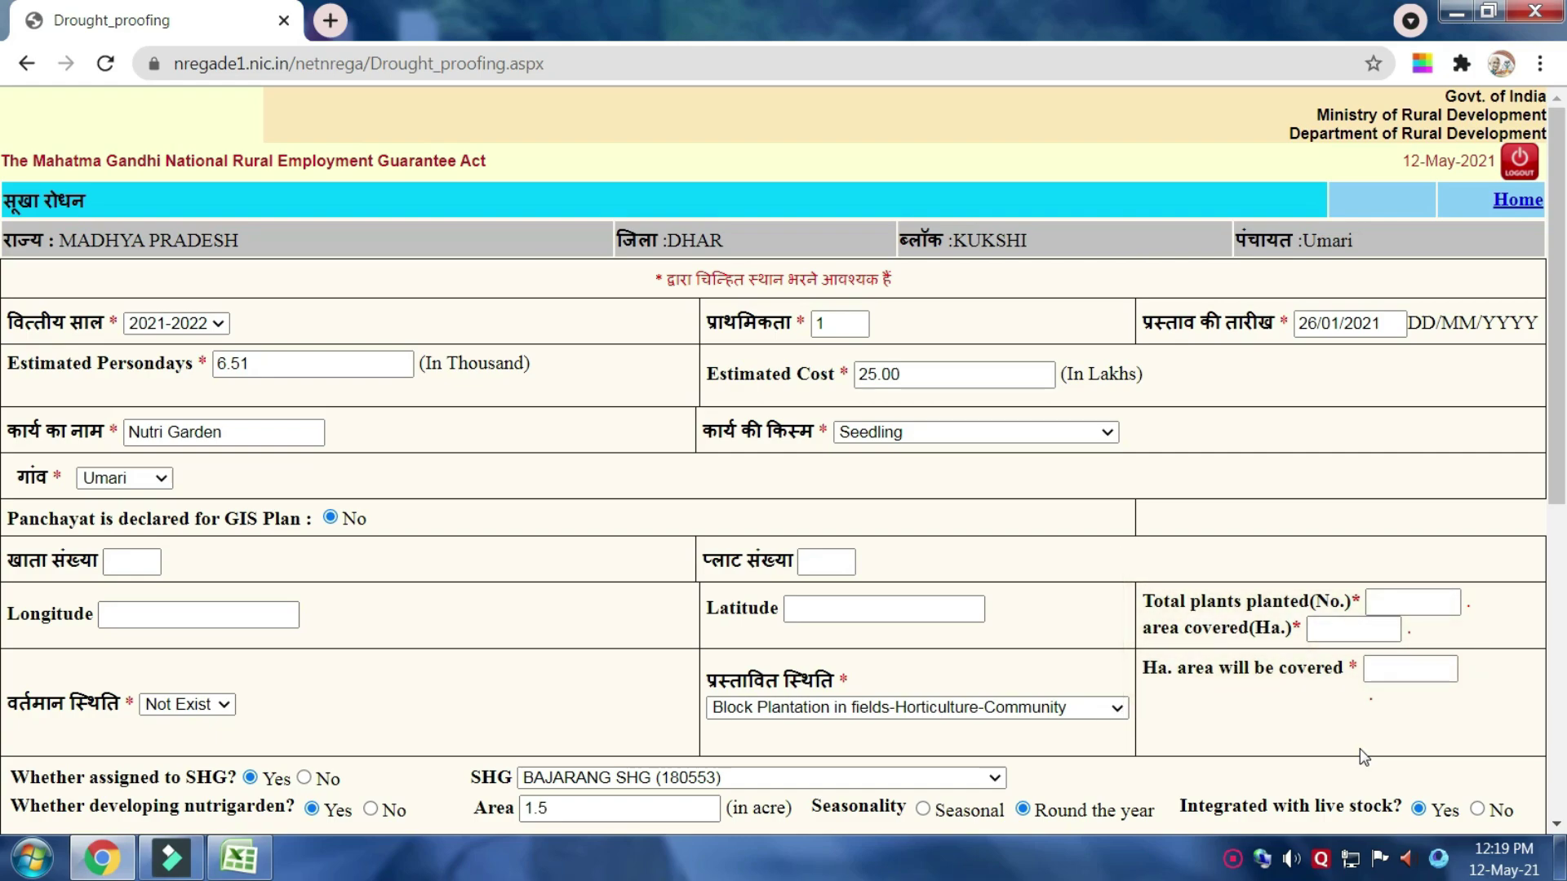
{"action": "left_click", "coordinate": [1384, 604]}
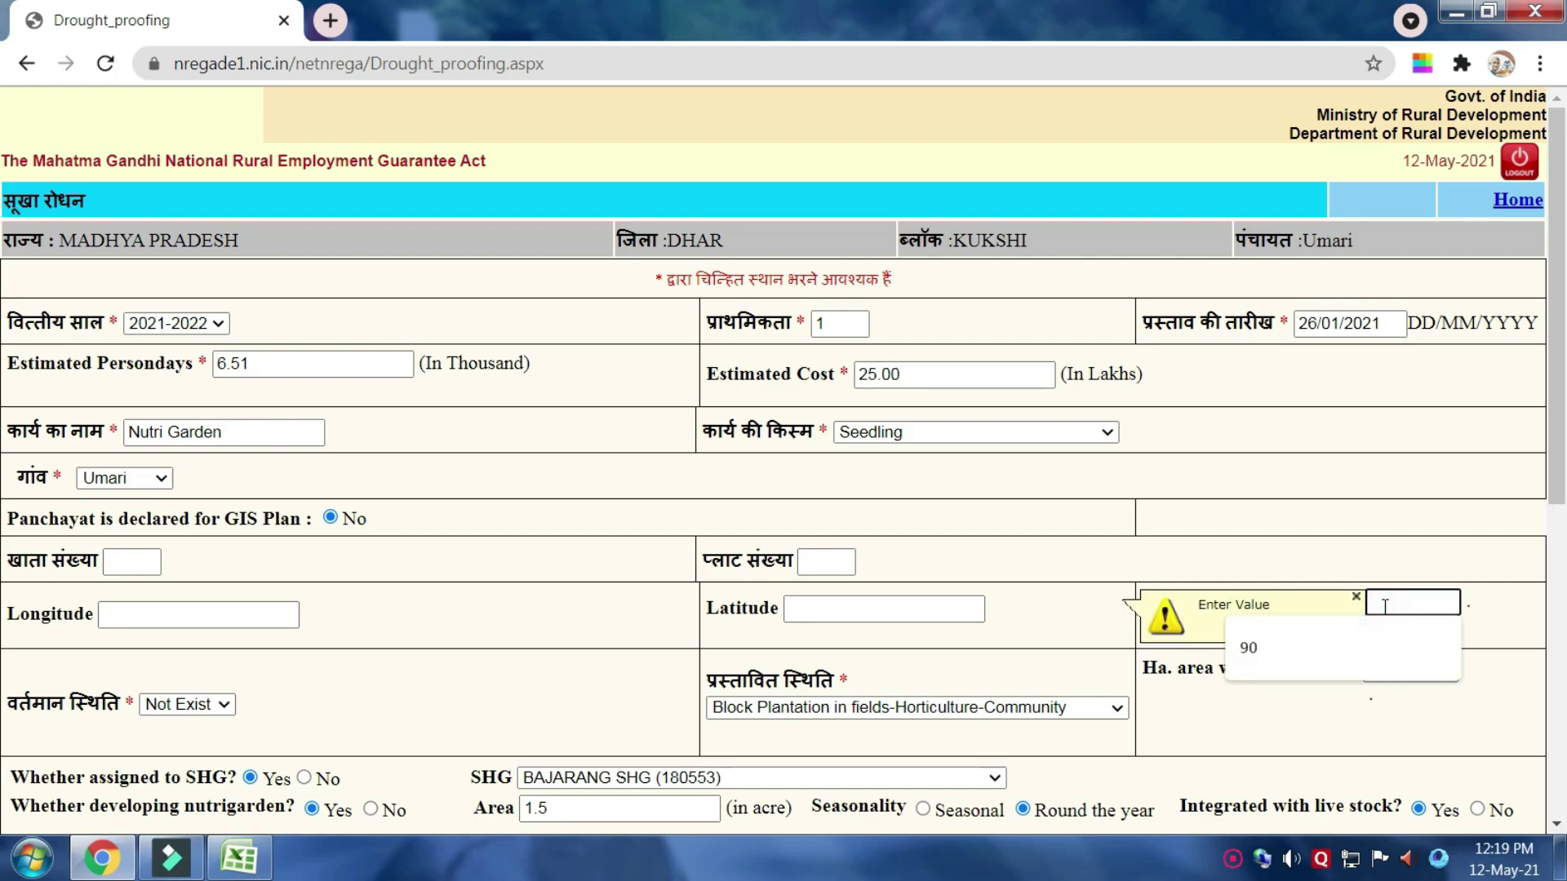
{"action": "type", "text": "2500"}
{"action": "left_click", "coordinate": [1356, 599]}
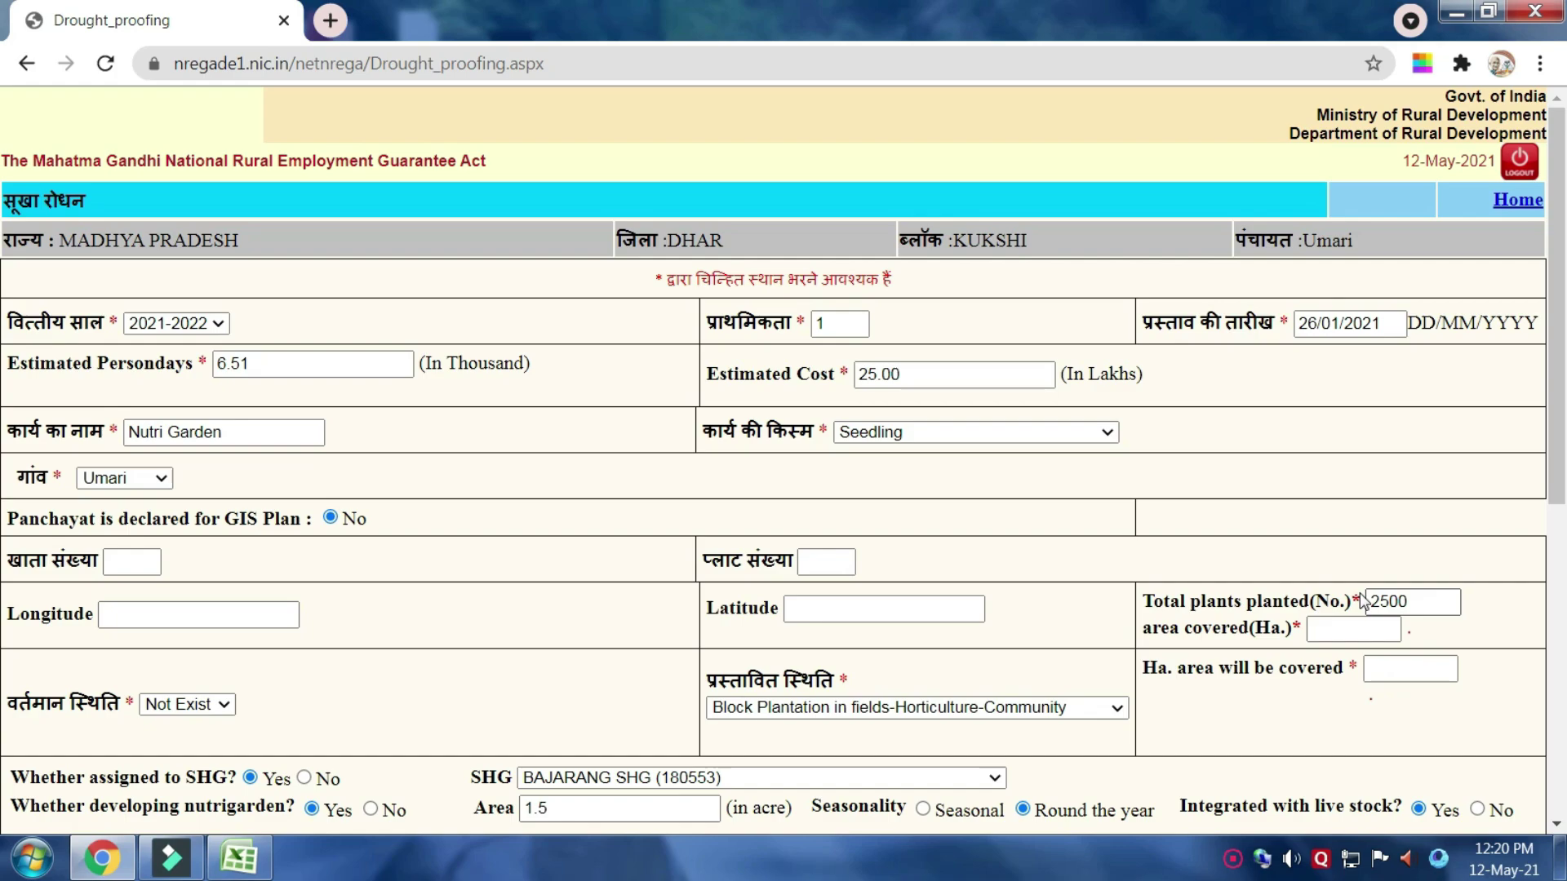
{"action": "left_click", "coordinate": [1354, 628]}
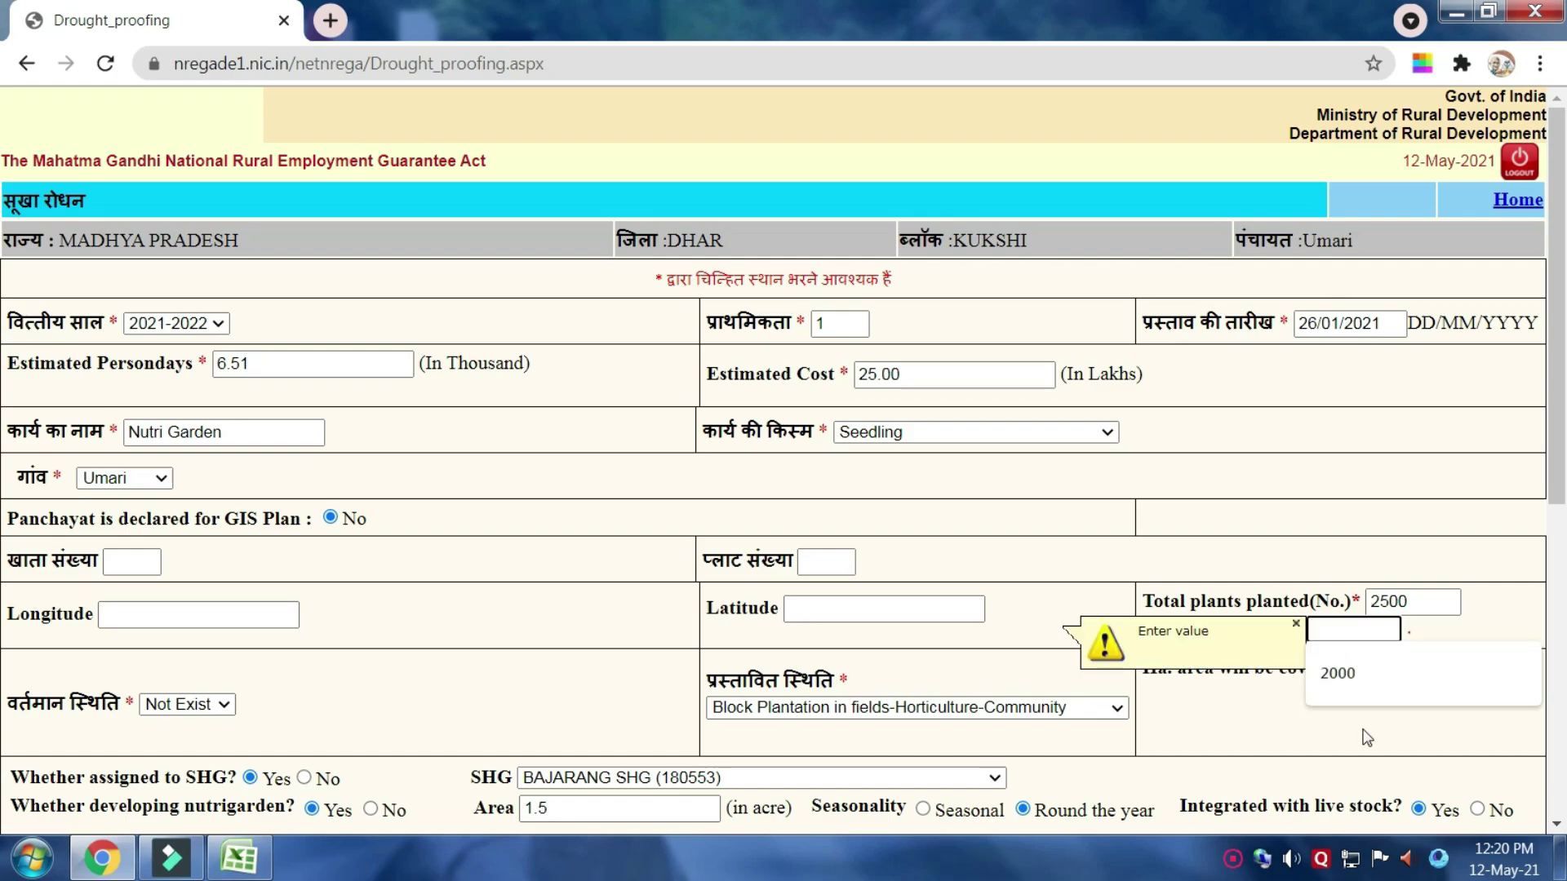
{"action": "type", "text": "0.6"}
{"action": "left_click", "coordinate": [1378, 667]}
{"action": "type", "text": "0.60"}
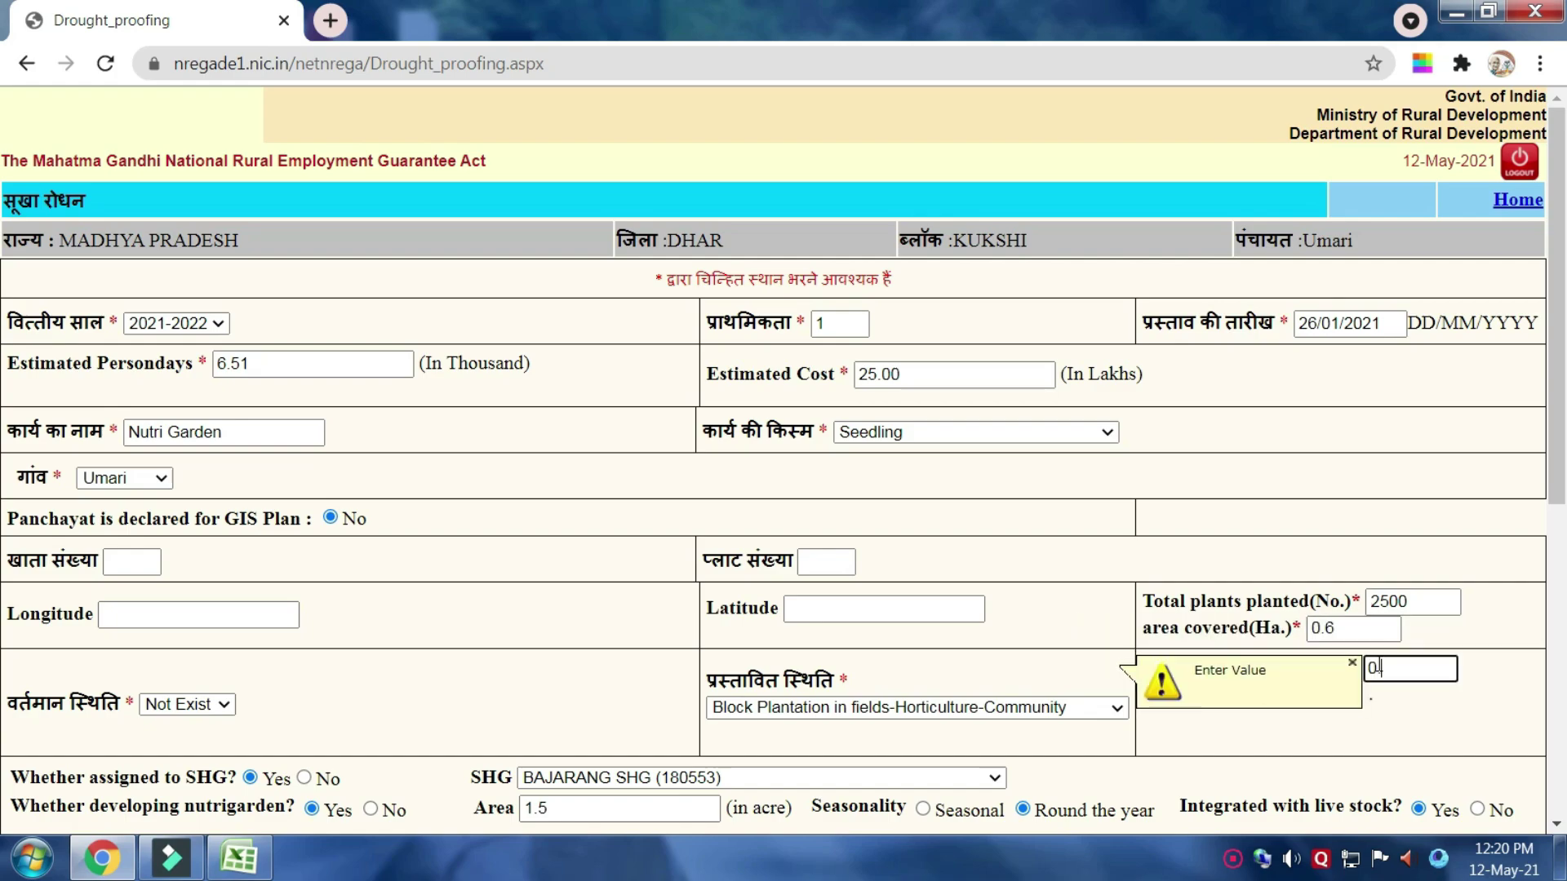
{"action": "left_click", "coordinate": [1457, 737]}
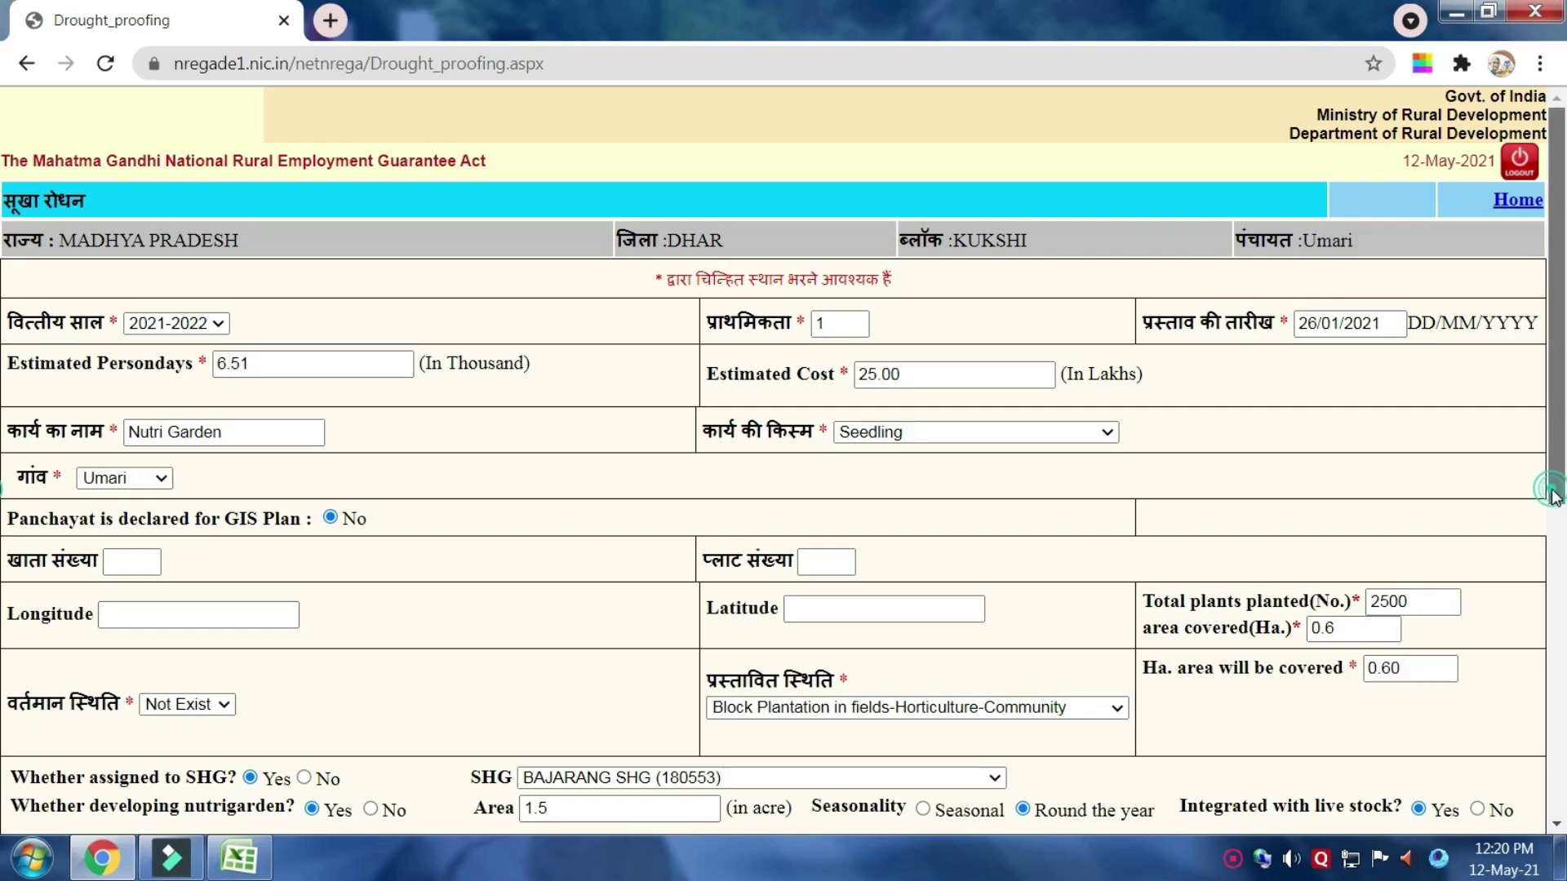
{"action": "scroll", "coordinate": [1457, 737], "scroll_direction": "down", "scroll_amount": 7}
{"action": "left_click", "coordinate": [773, 804]}
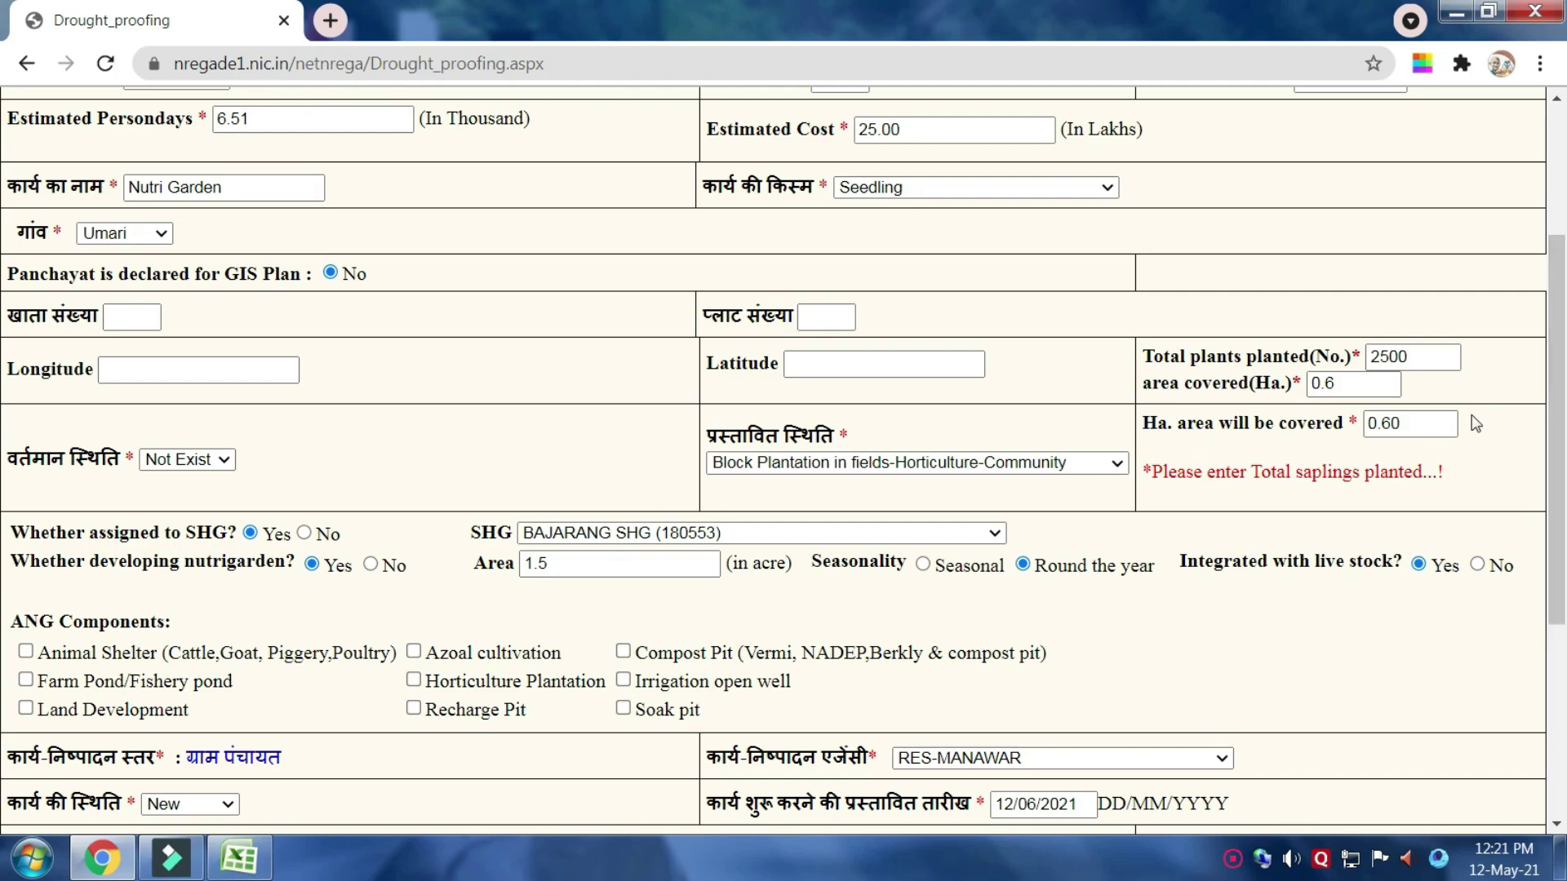
Change the hectare area that will be covered to 1.
{"action": "left_click_drag", "start_coordinate": [1424, 423], "coordinate": [1352, 431]}
{"action": "type", "text": "1"}
{"action": "scroll", "coordinate": [1242, 571], "scroll_direction": "down", "scroll_amount": 3}
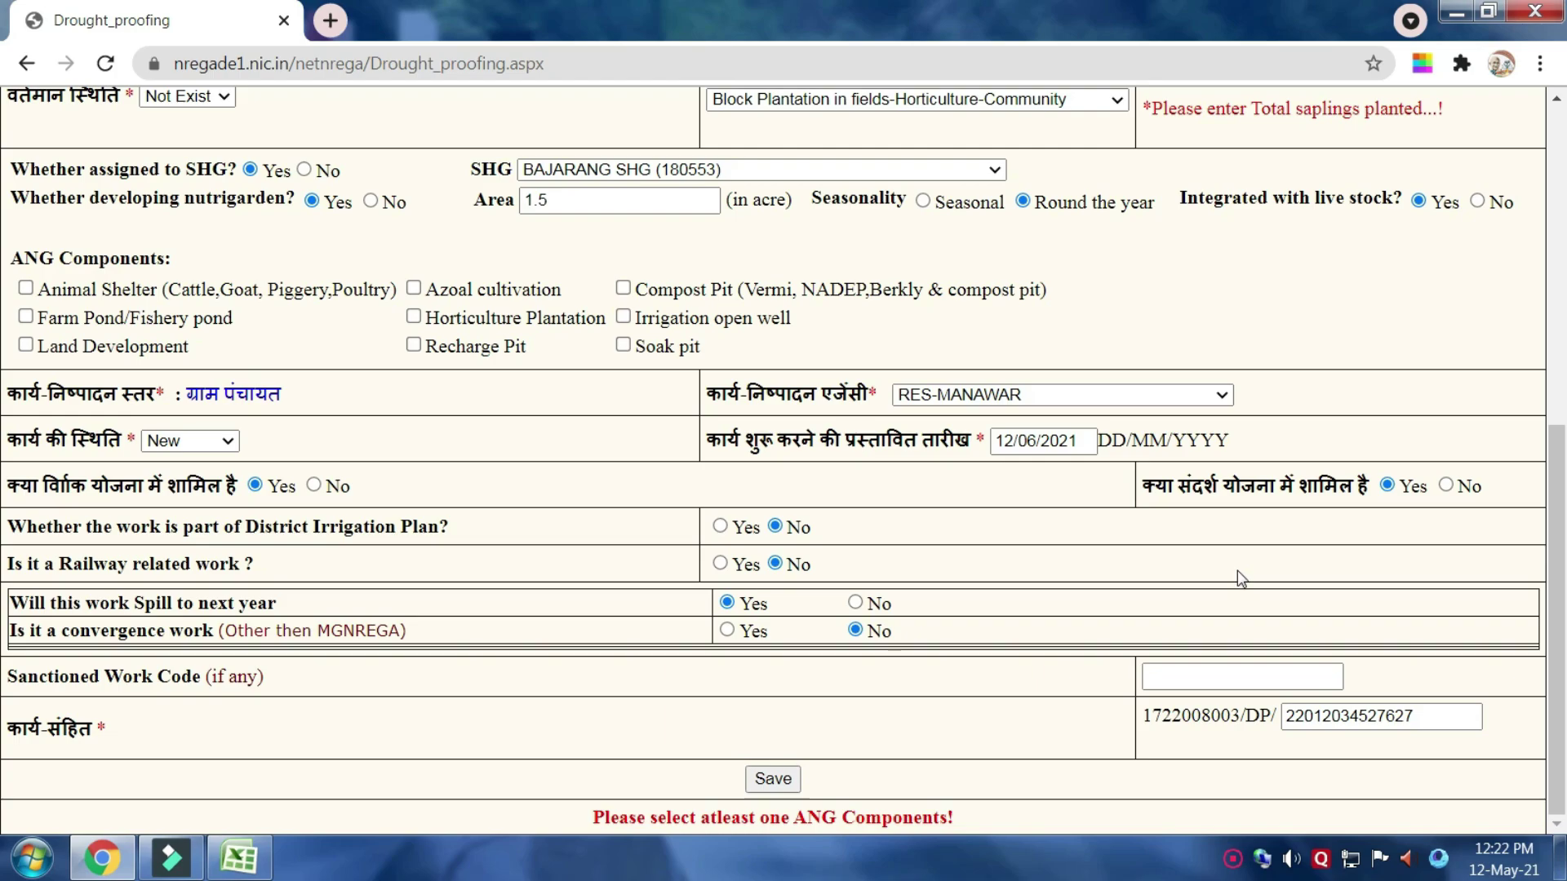
Select Azoal cultivation as the ANG component and save the work entry.
{"action": "scroll", "coordinate": [1237, 571], "scroll_direction": "up", "scroll_amount": 1}
{"action": "scroll", "coordinate": [1237, 571], "scroll_direction": "down", "scroll_amount": 1}
{"action": "left_click", "coordinate": [414, 289]}
{"action": "left_click", "coordinate": [772, 780]}
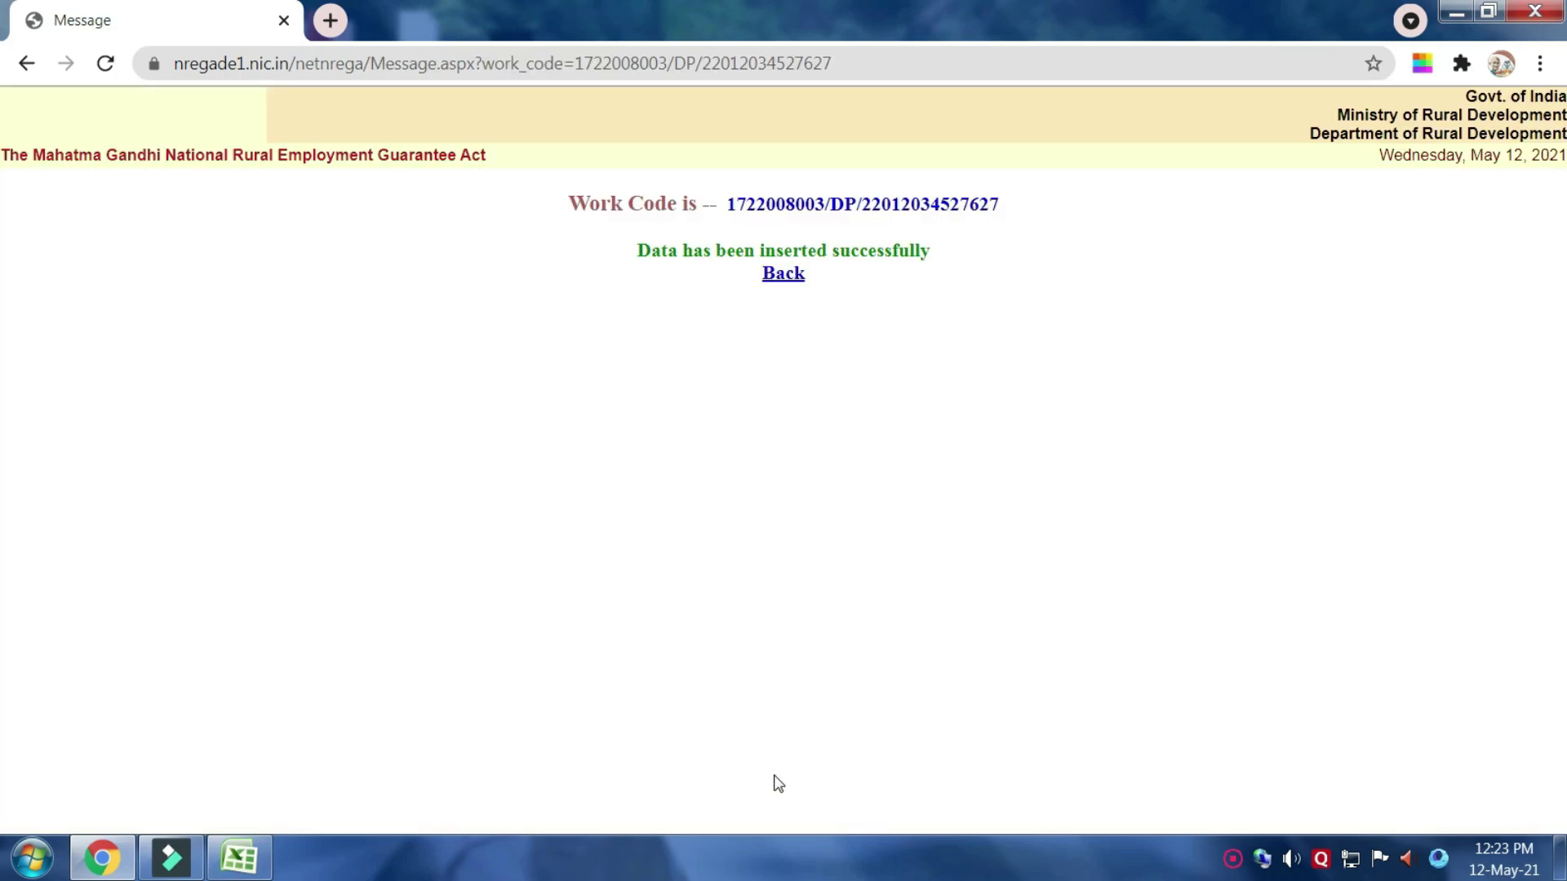